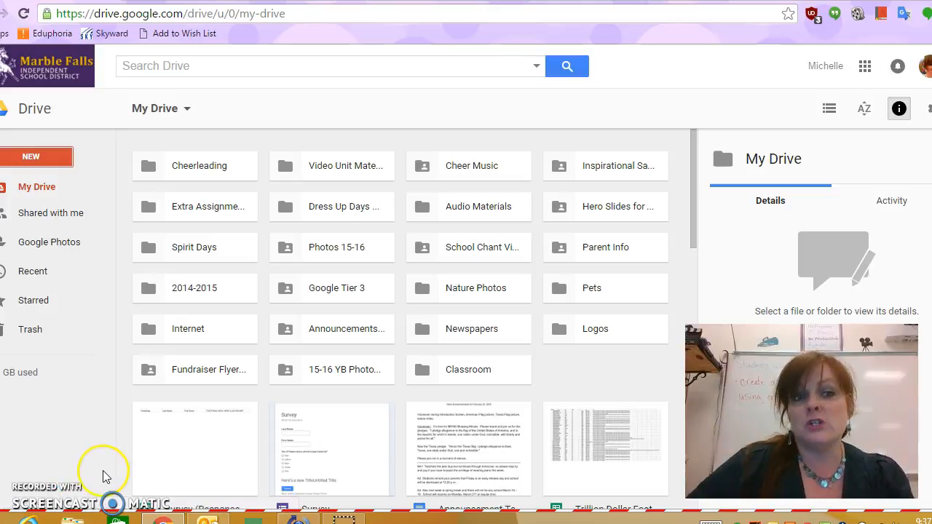
Step: Create a new blank Google Form in My Drive
{"action": "left_click", "coordinate": [62, 157]}
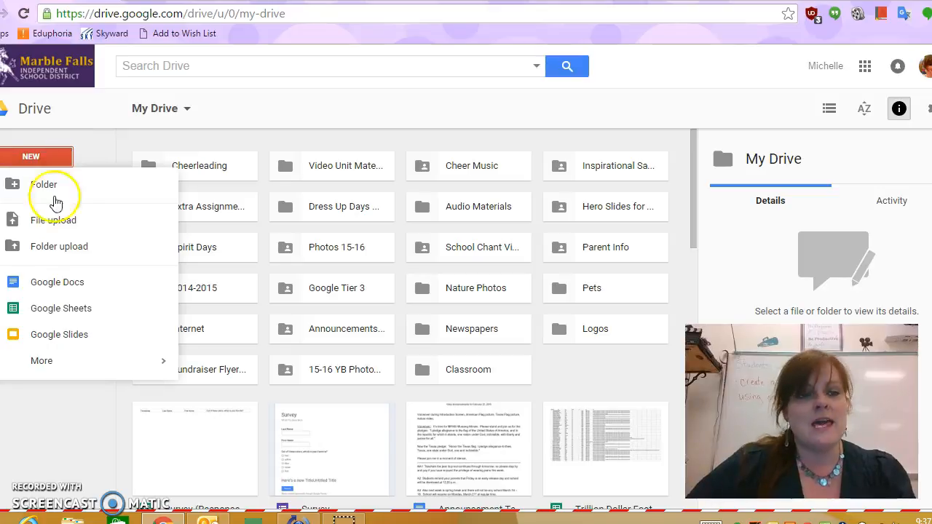
{"action": "mouse_move", "coordinate": [85, 361]}
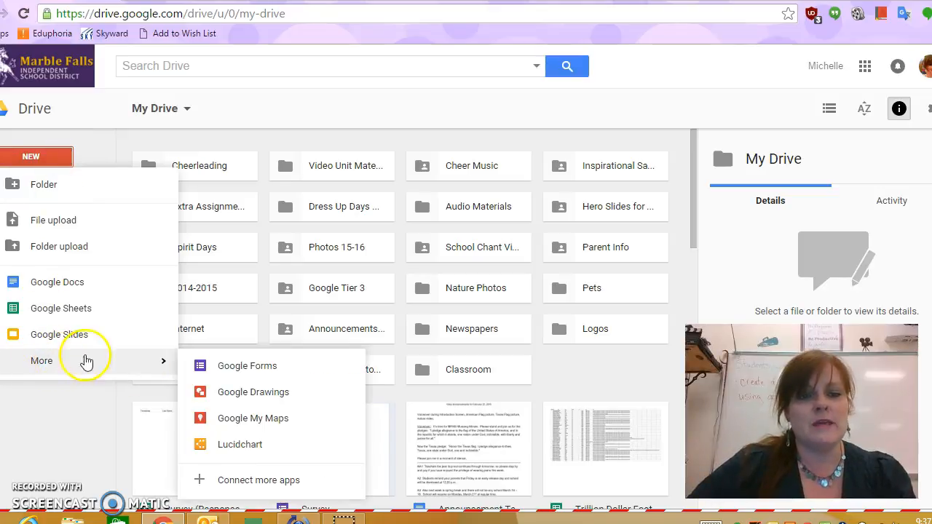
{"action": "left_click", "coordinate": [246, 367]}
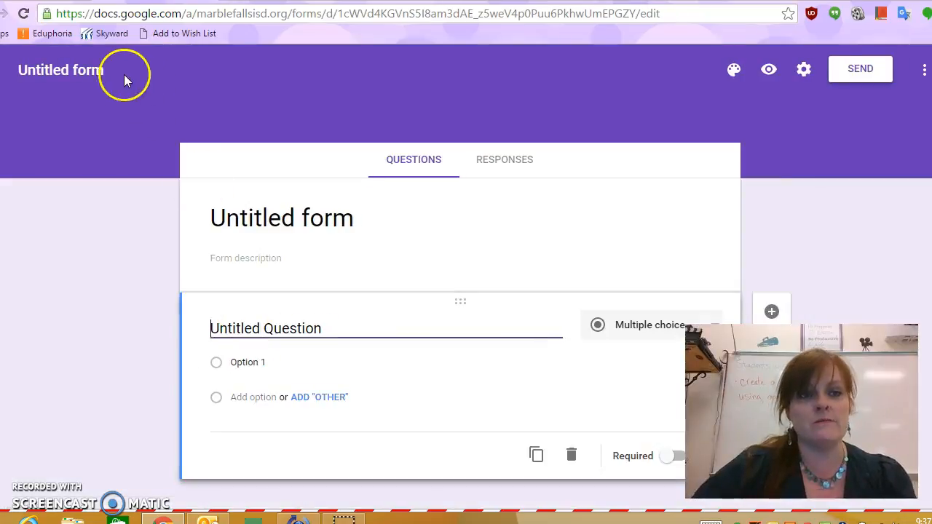
Step: Rename the form file from the untitled default to "Survey"
{"action": "left_click", "coordinate": [91, 69]}
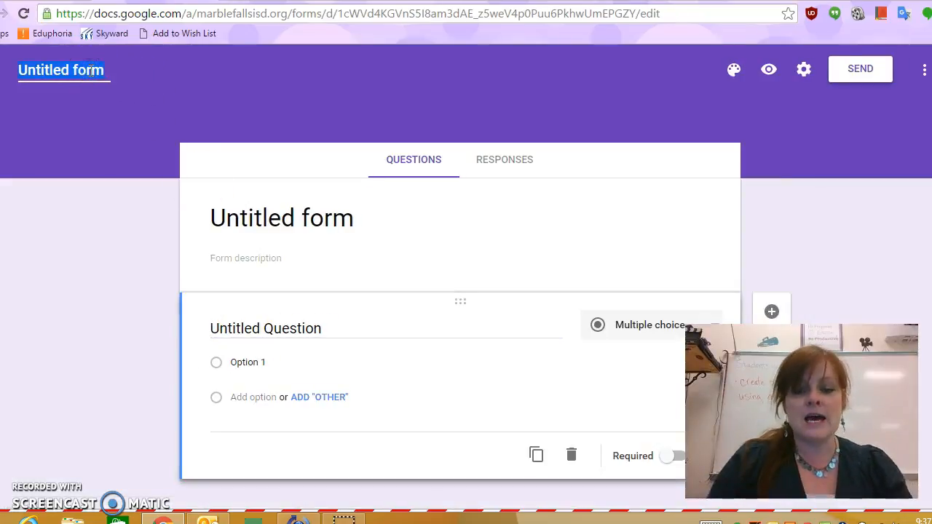
{"action": "type", "text": "Surver"}
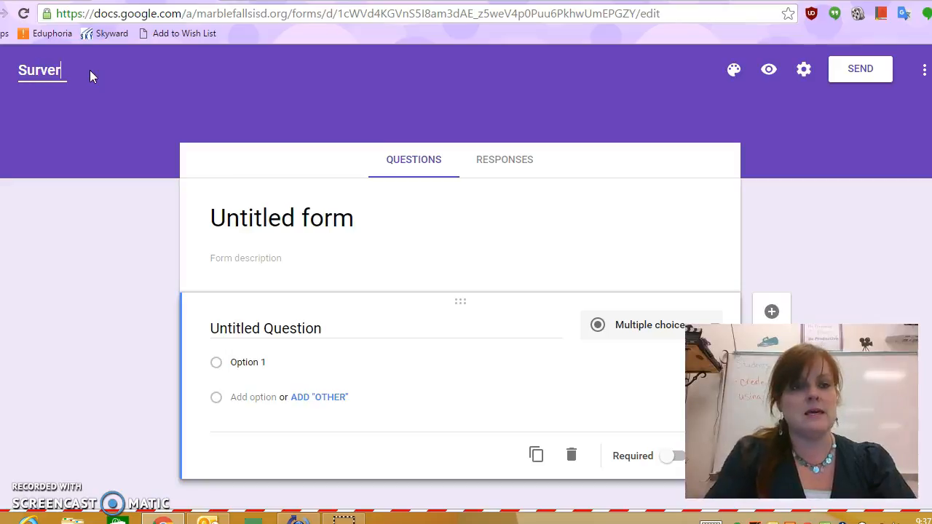
{"action": "key", "text": "BackSpace"}
{"action": "type", "text": "y"}
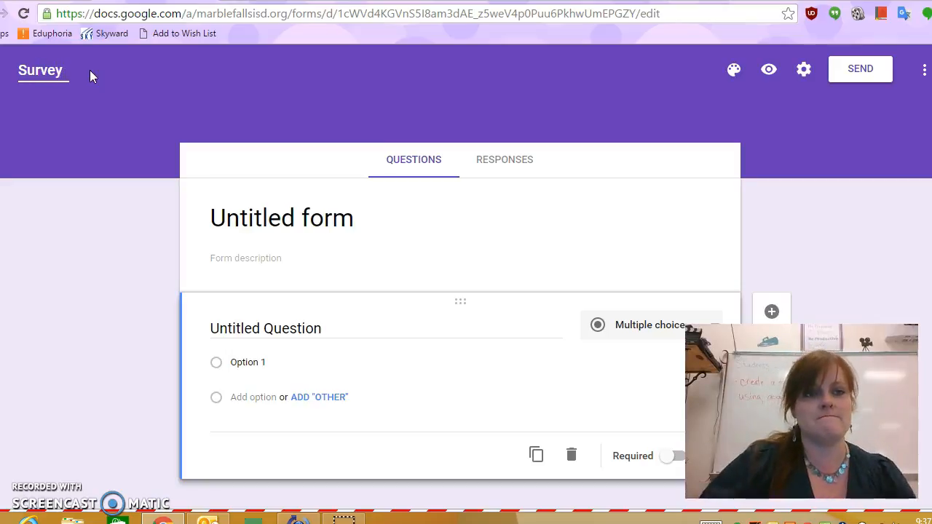
Step: Give the form heading the title Survey and enter "Class likes" as the form description
{"action": "left_click", "coordinate": [349, 225]}
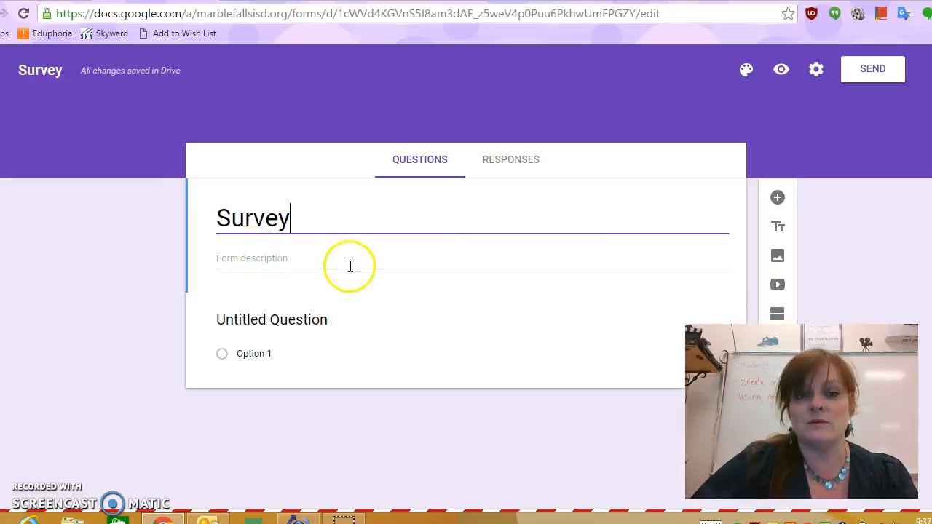
{"action": "left_click", "coordinate": [289, 260]}
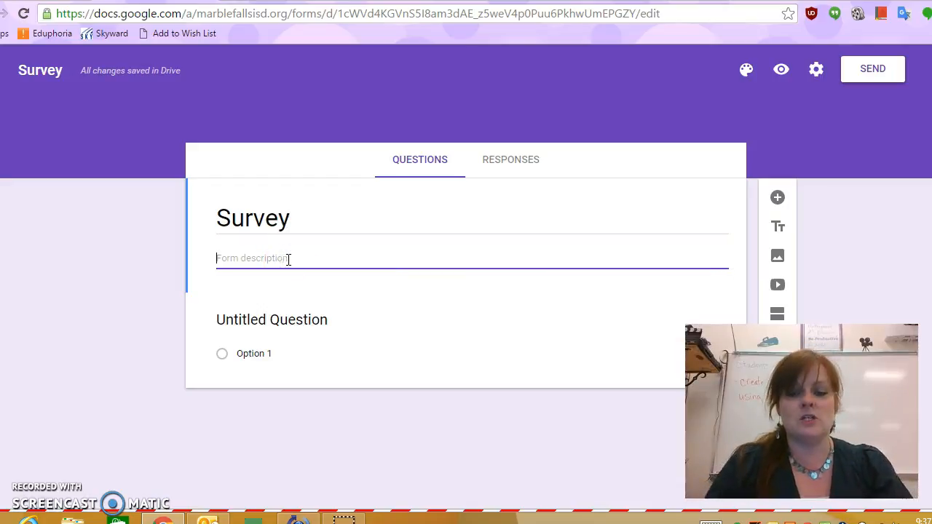
{"action": "type", "text": "Class likes"}
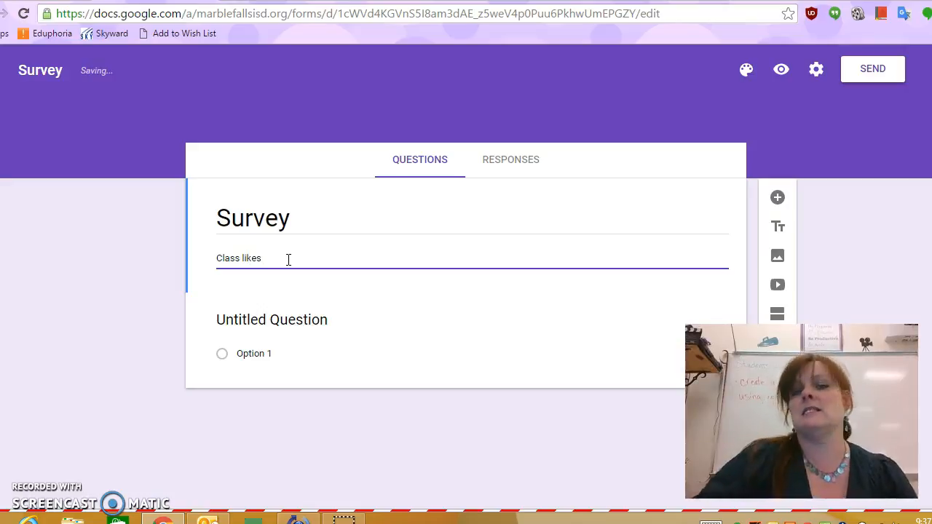
Step: Title the first question "First Name" and set its type to Short answer
{"action": "left_click", "coordinate": [291, 328]}
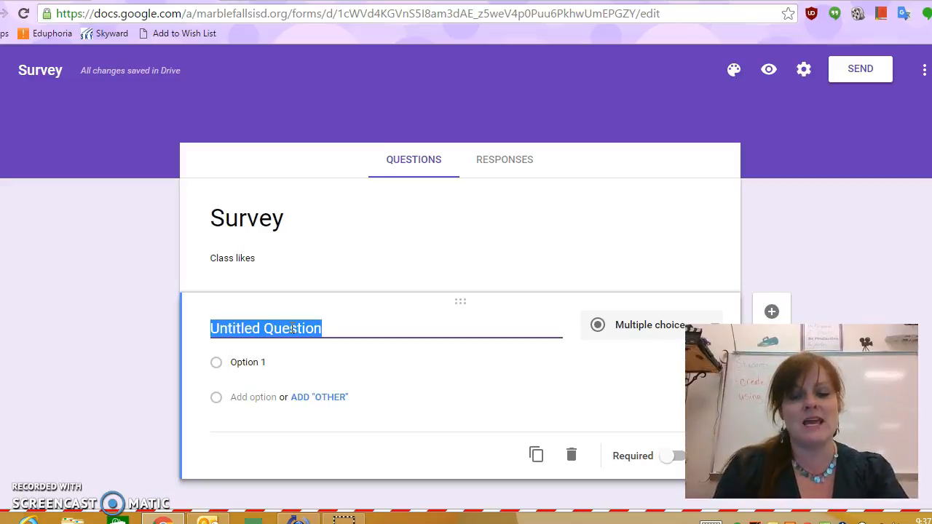
{"action": "type", "text": "W"}
{"action": "key", "text": "BackSpace"}
{"action": "type", "text": "First Name"}
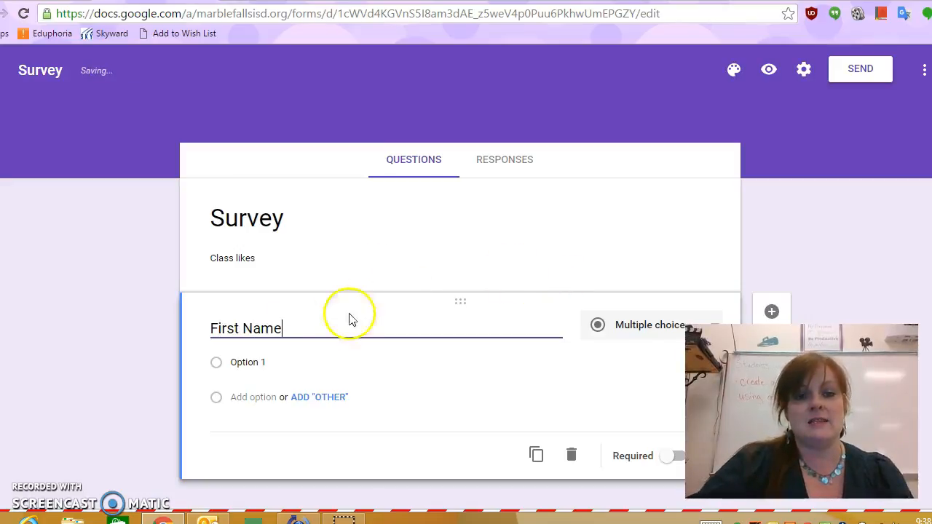
{"action": "left_click", "coordinate": [655, 332]}
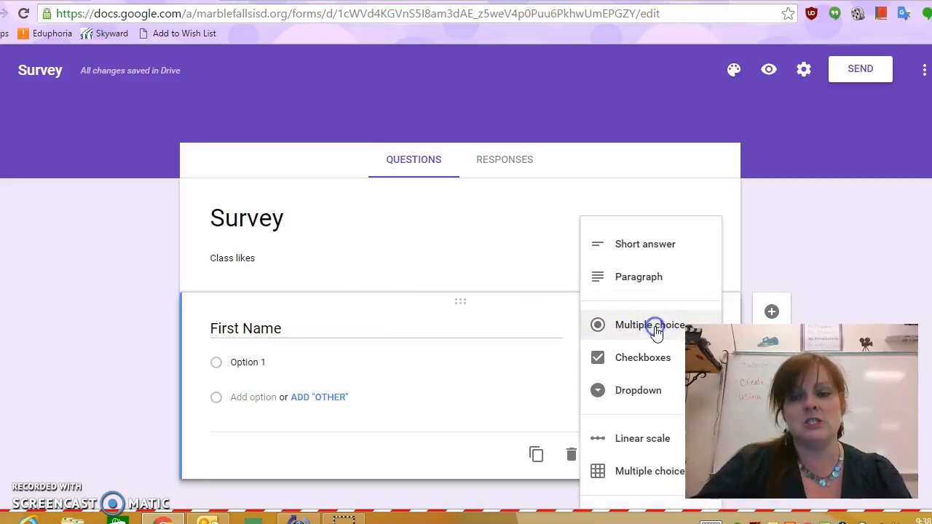
{"action": "left_click", "coordinate": [640, 246]}
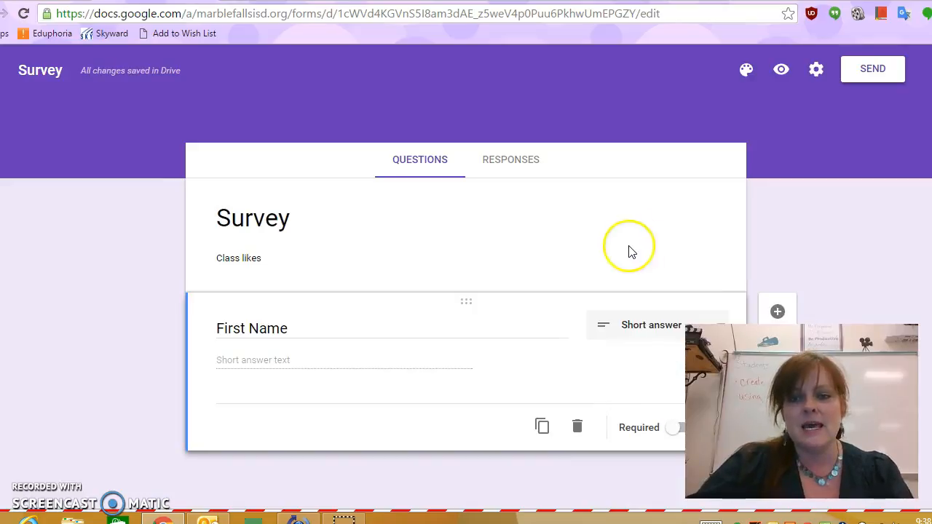
Step: Duplicate the First Name question and retitle the copy "Last Name"
{"action": "left_click", "coordinate": [542, 428]}
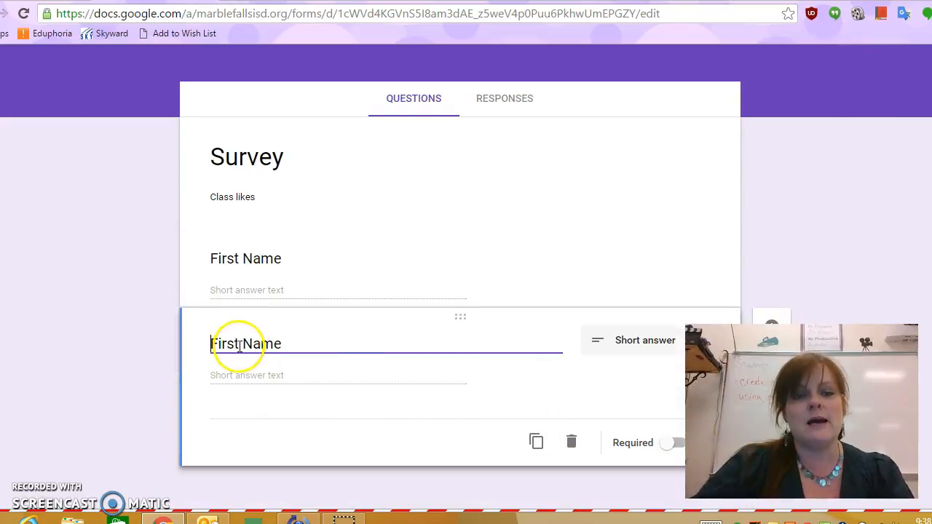
{"action": "left_click_drag", "start_coordinate": [239, 345], "coordinate": [206, 351]}
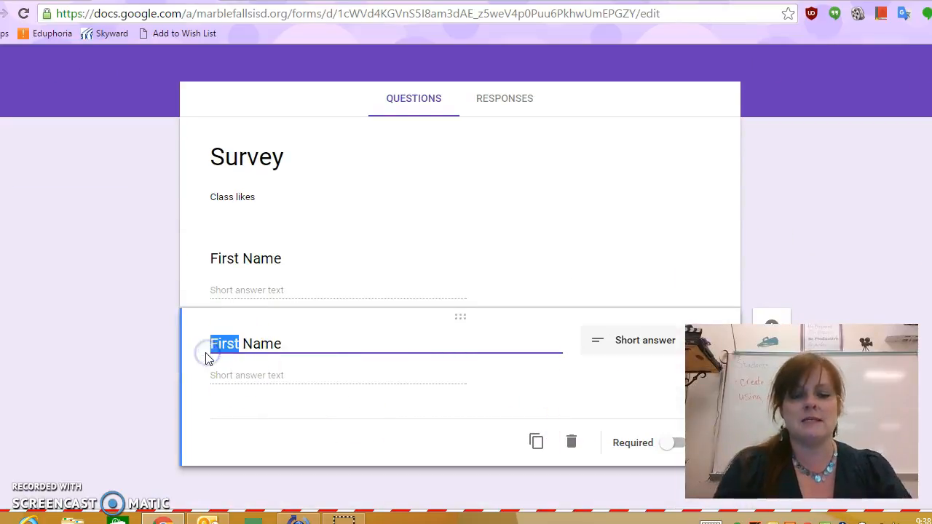
{"action": "type", "text": "Last"}
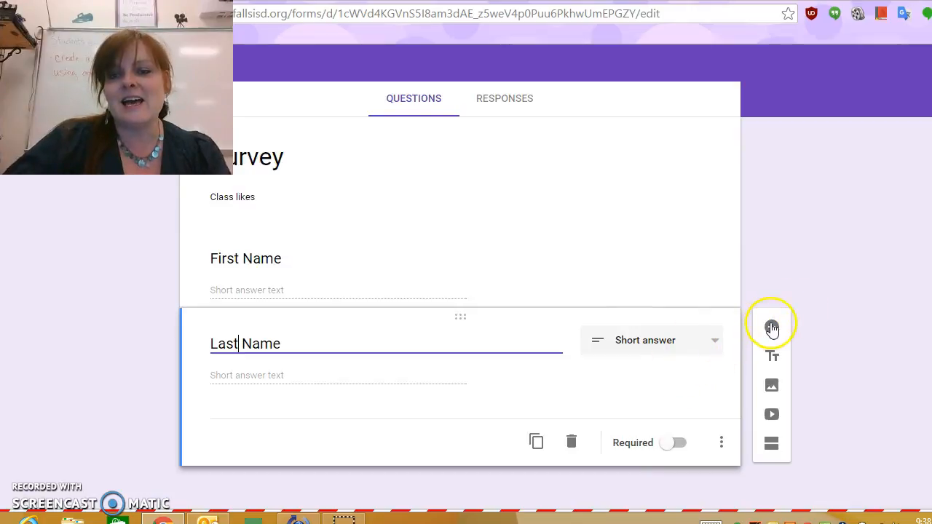
Step: Add a multiple-choice question "What is your favorite color?" with the options Red, Yellow, Blue, Green and Orange
{"action": "left_click", "coordinate": [772, 328]}
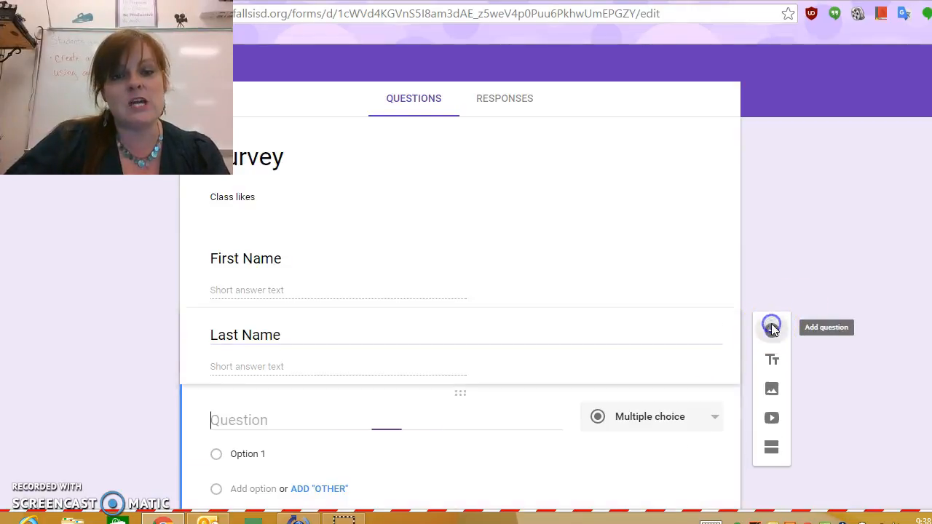
{"action": "type", "text": "W"}
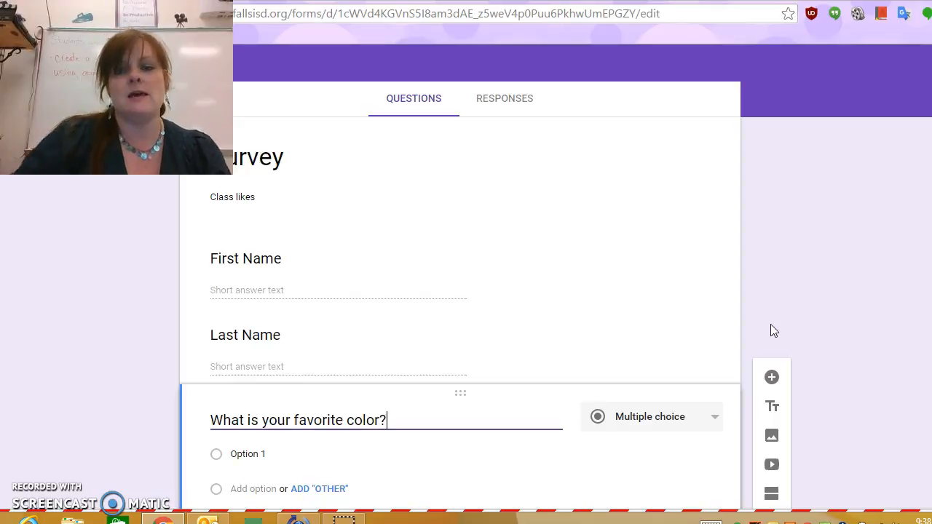
{"action": "scroll", "coordinate": [575, 318], "scroll_direction": "down", "scroll_amount": 2}
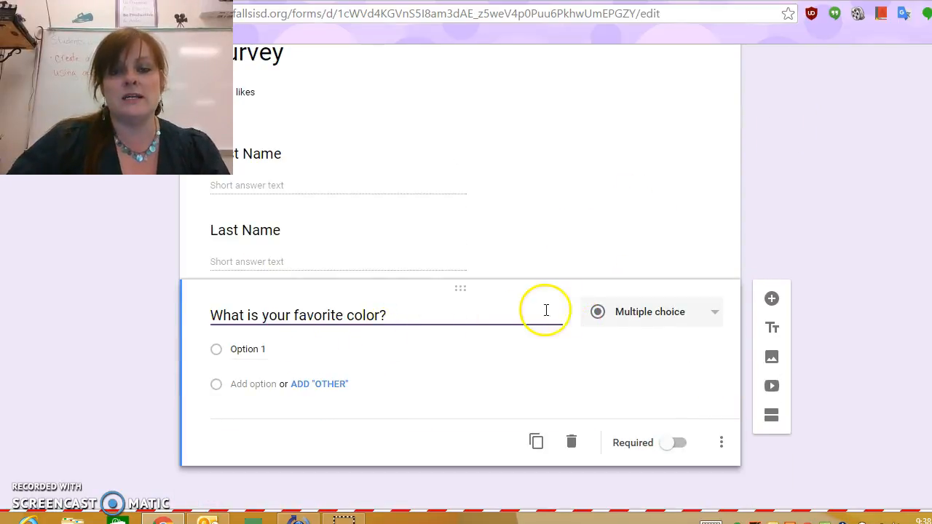
{"action": "left_click", "coordinate": [292, 349]}
{"action": "type", "text": "Red"}
{"action": "key", "text": "Return"}
{"action": "type", "text": "Yellow"}
{"action": "key", "text": "Return"}
{"action": "type", "text": "Blue"}
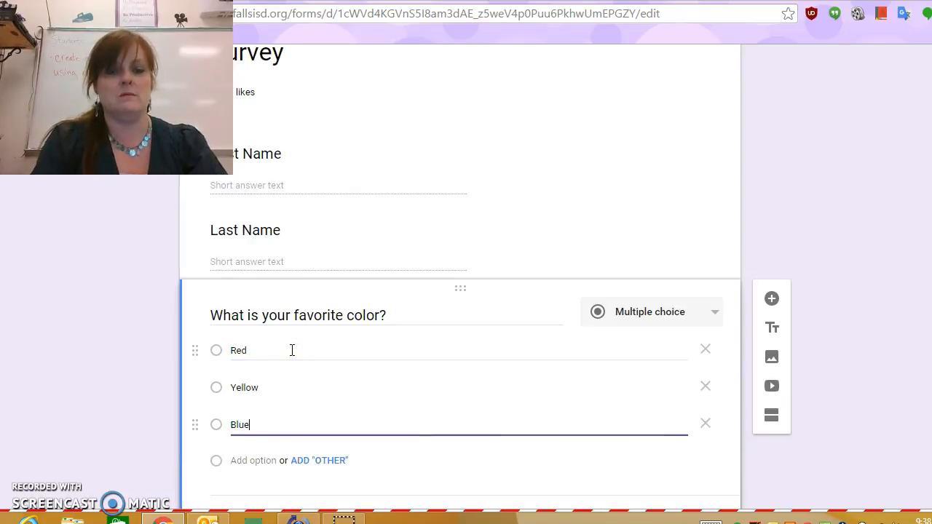
{"action": "key", "text": "Return"}
{"action": "type", "text": "Green"}
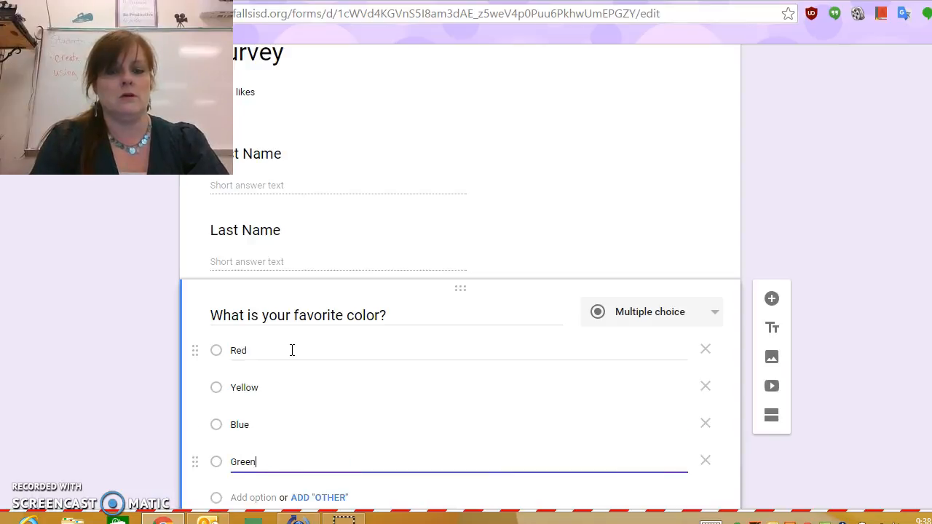
{"action": "key", "text": "Return"}
{"action": "type", "text": "Orange"}
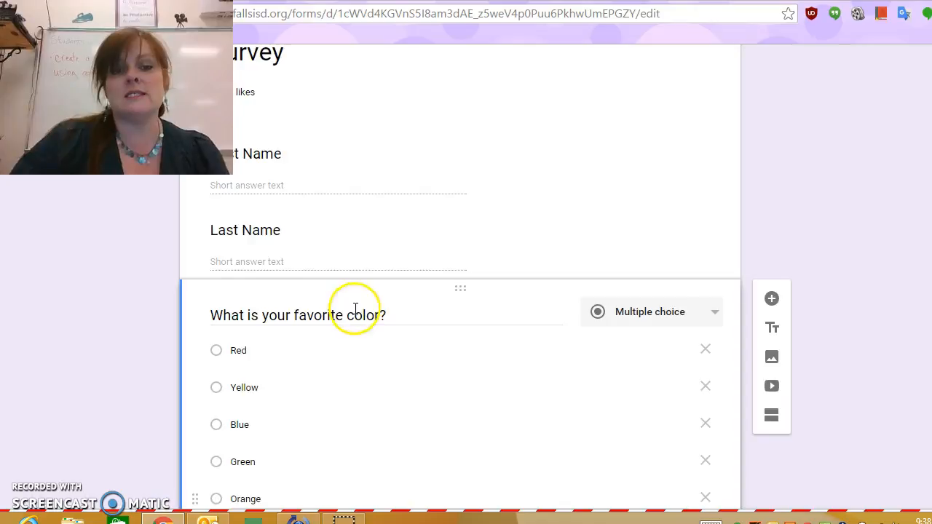
Step: Change the type of the favorite color question to Checkboxes
{"action": "scroll", "coordinate": [419, 320], "scroll_direction": "down", "scroll_amount": 2}
{"action": "left_click", "coordinate": [697, 160]}
{"action": "left_click", "coordinate": [670, 204]}
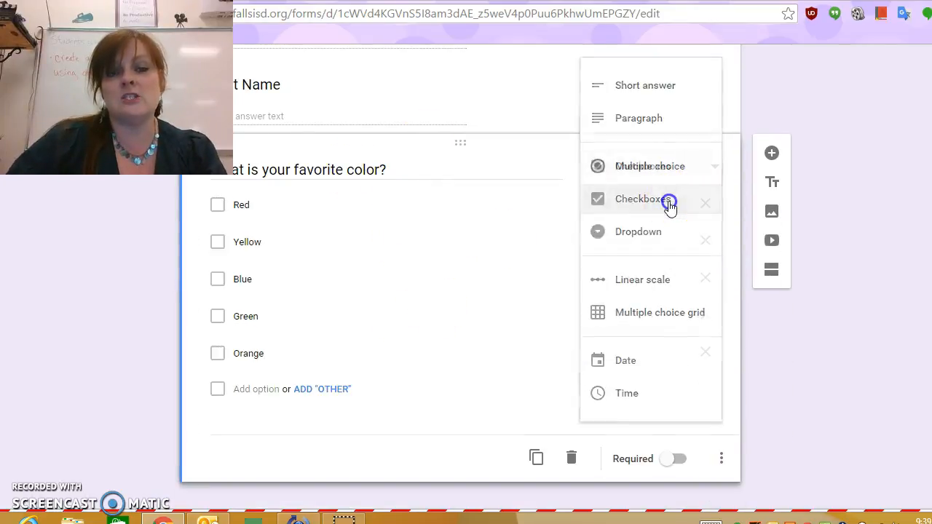
Step: Try the Dropdown type on the favorite color question and return it to Checkboxes
{"action": "left_click", "coordinate": [689, 173]}
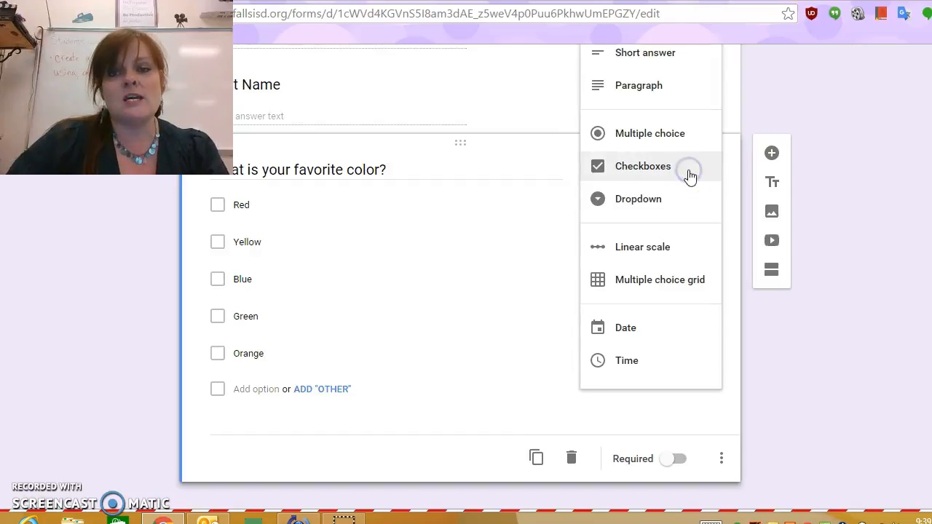
{"action": "left_click", "coordinate": [646, 200]}
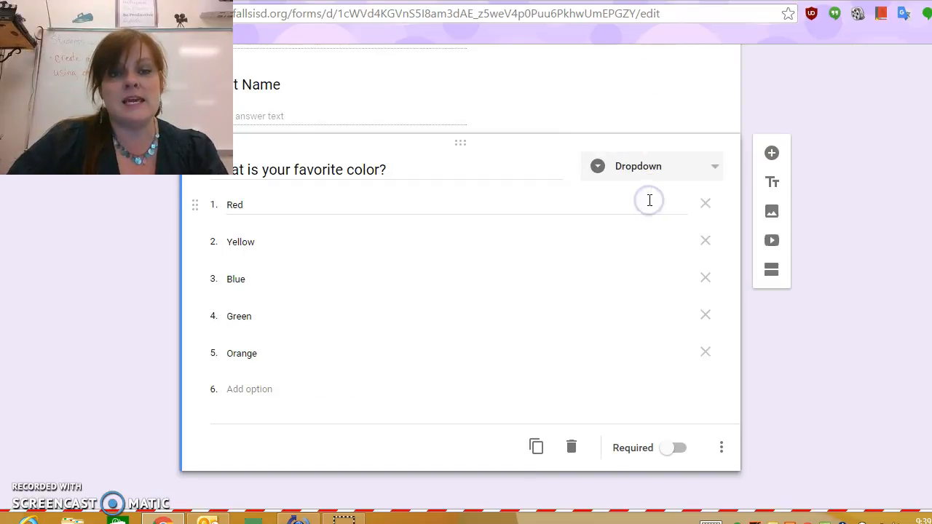
{"action": "left_click", "coordinate": [658, 171]}
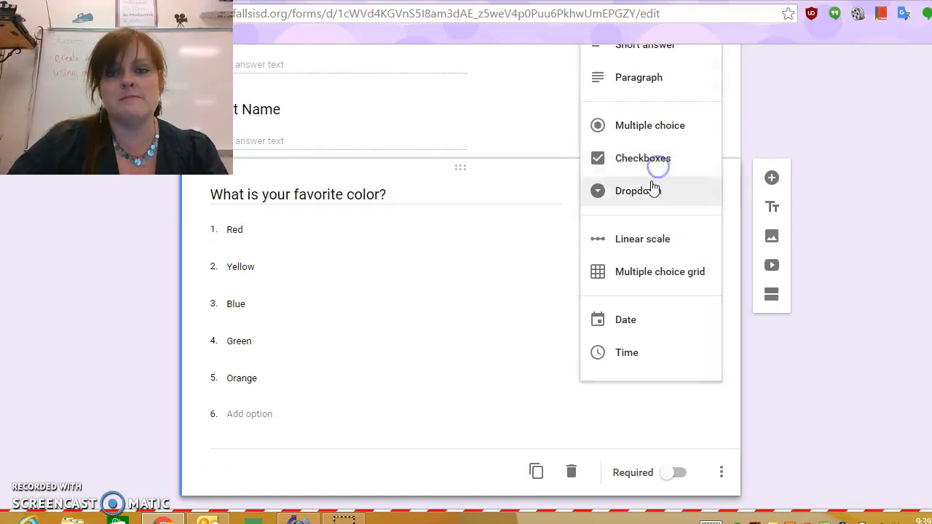
{"action": "left_click", "coordinate": [645, 155]}
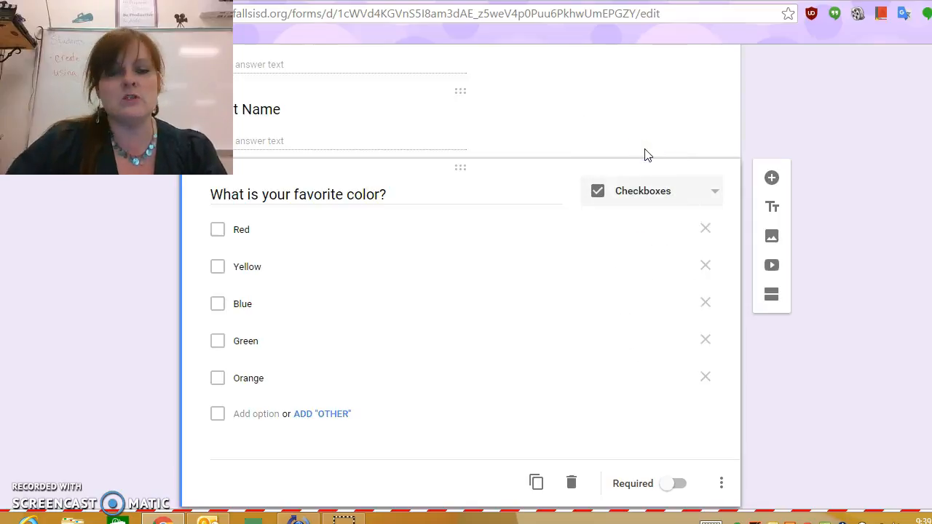
{"action": "left_click", "coordinate": [713, 192]}
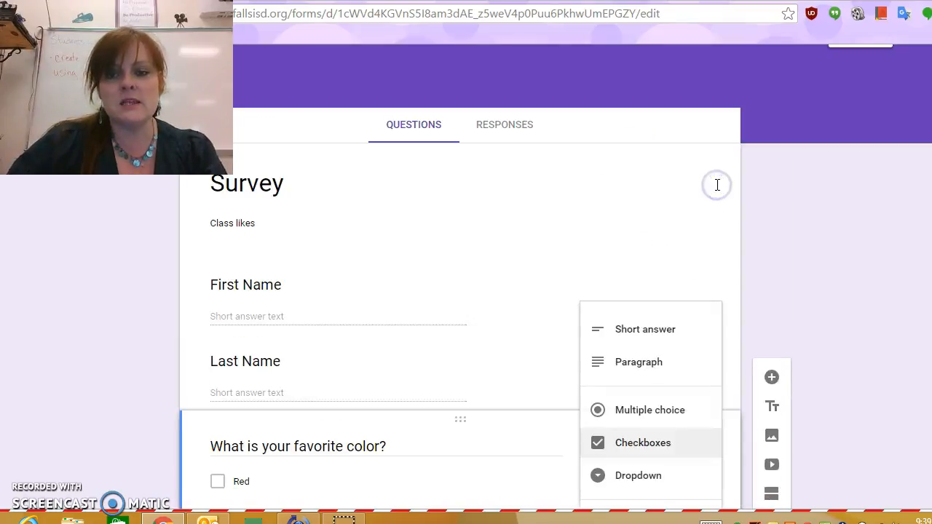
{"action": "scroll", "coordinate": [710, 204], "scroll_direction": "down", "scroll_amount": 4}
{"action": "left_click", "coordinate": [608, 245]}
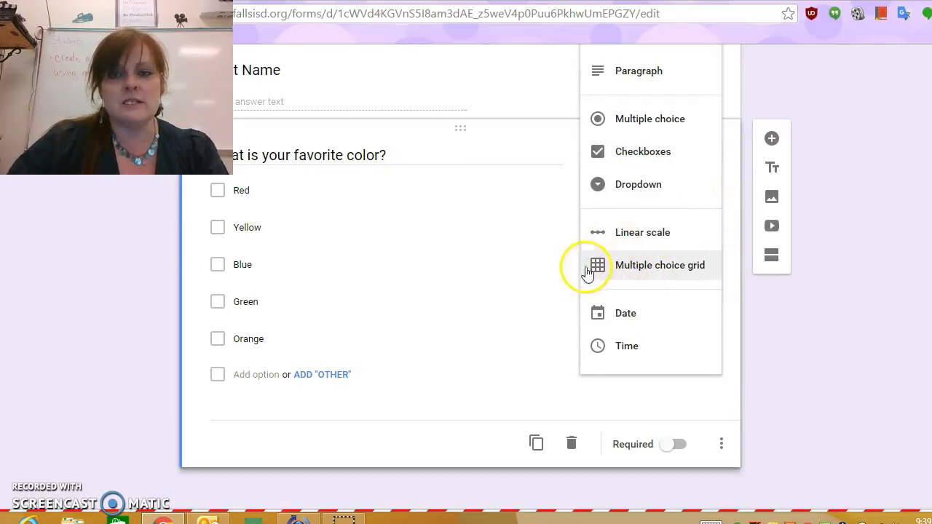
{"action": "left_click", "coordinate": [640, 154]}
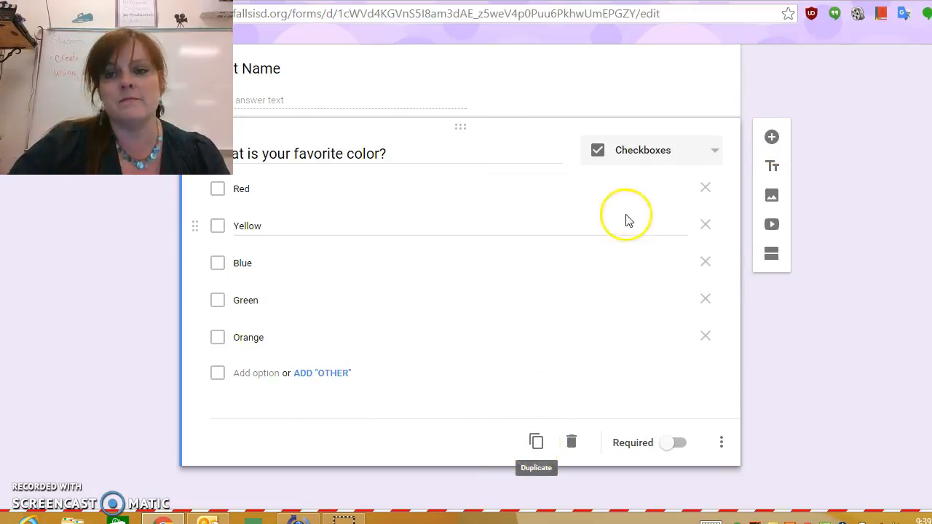
{"action": "scroll", "coordinate": [837, 291], "scroll_direction": "up", "scroll_amount": 5}
{"action": "left_click", "coordinate": [374, 230]}
{"action": "scroll", "coordinate": [610, 281], "scroll_direction": "down", "scroll_amount": 3}
{"action": "scroll", "coordinate": [640, 281], "scroll_direction": "up", "scroll_amount": 3}
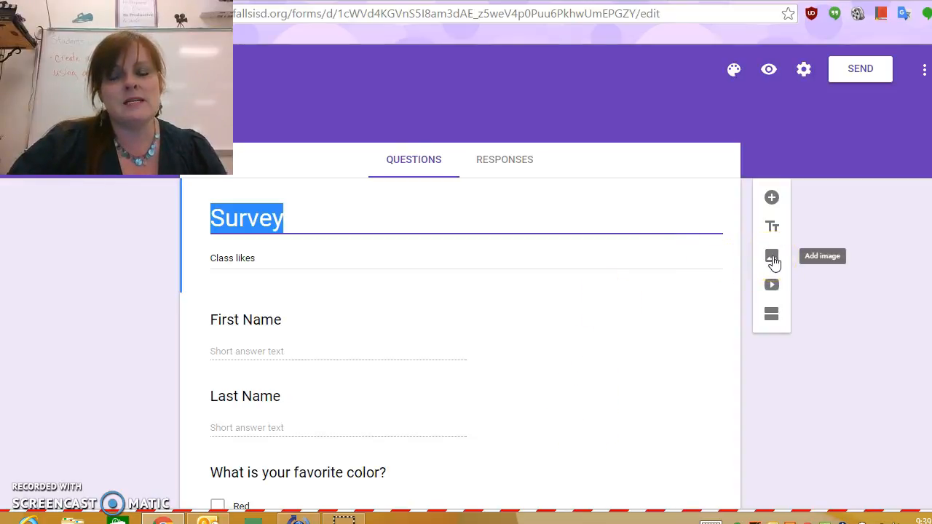
{"action": "left_click", "coordinate": [770, 293]}
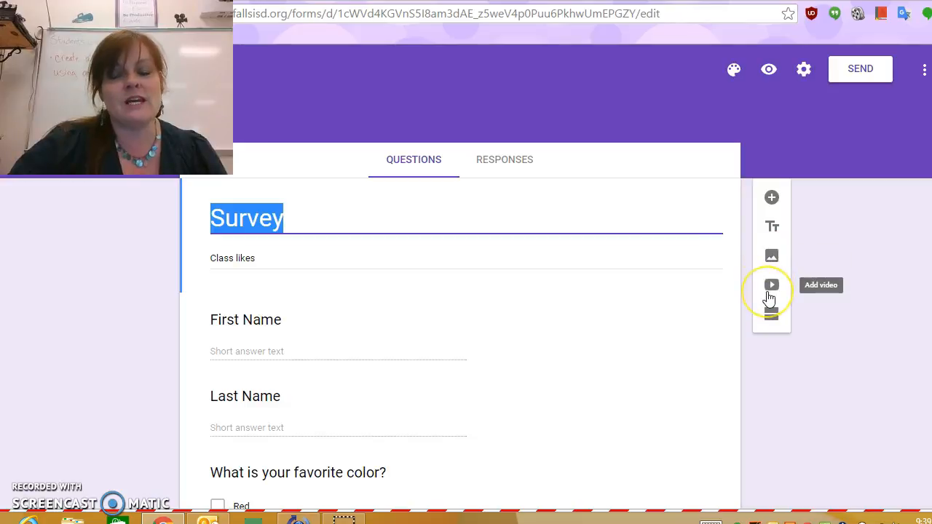
{"action": "left_click", "coordinate": [772, 320]}
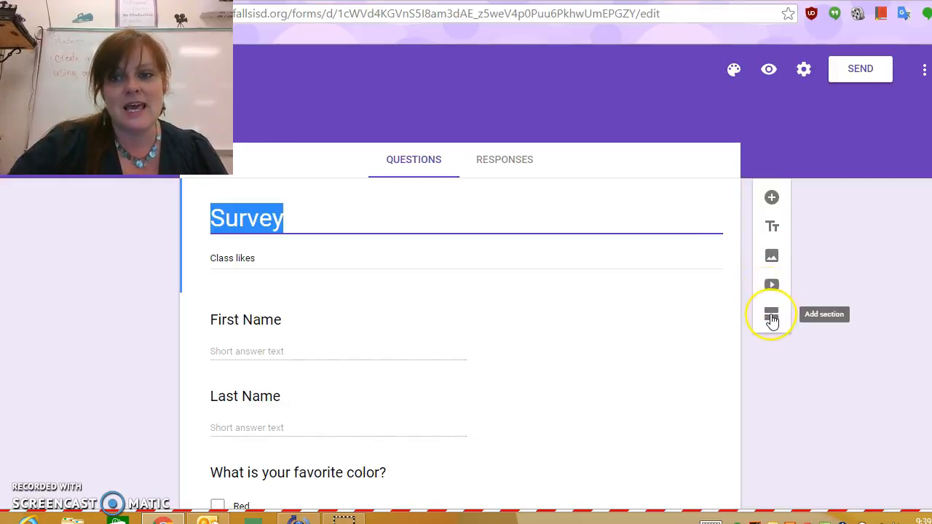
{"action": "left_click", "coordinate": [752, 316]}
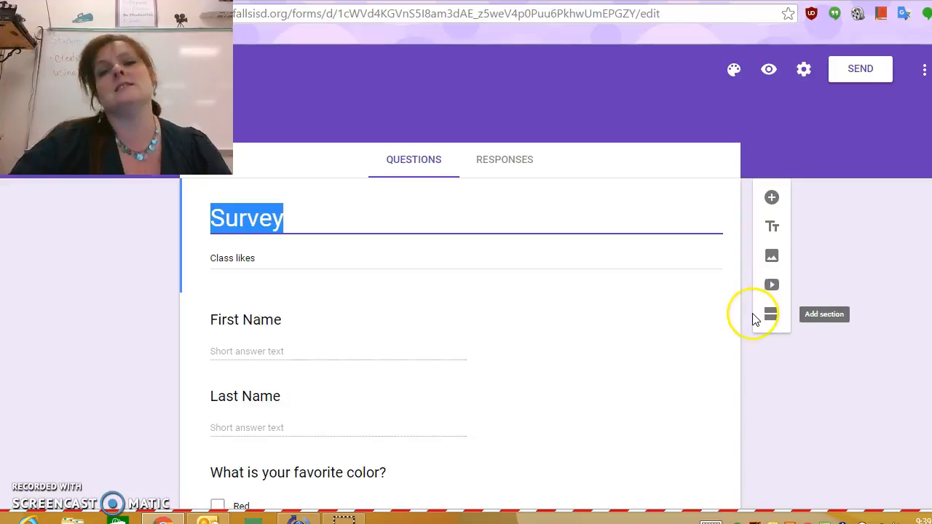
Step: Try purple as the form's theme color, and switch it to teal
{"action": "left_click", "coordinate": [734, 71]}
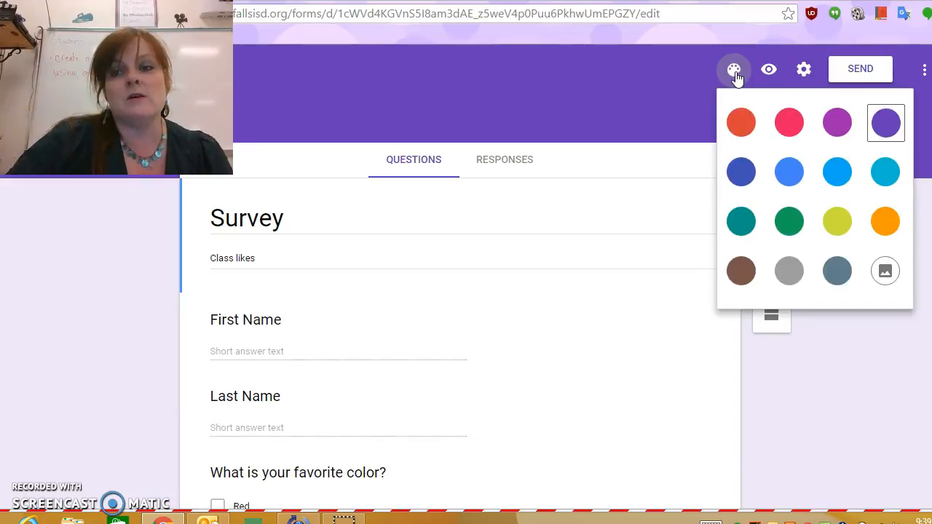
{"action": "left_click", "coordinate": [836, 125]}
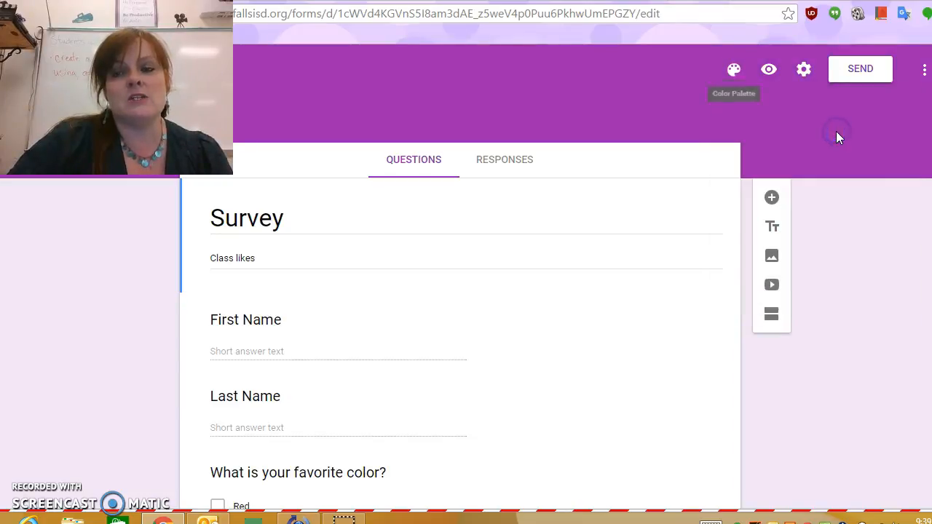
{"action": "left_click", "coordinate": [732, 67]}
{"action": "left_click", "coordinate": [737, 221]}
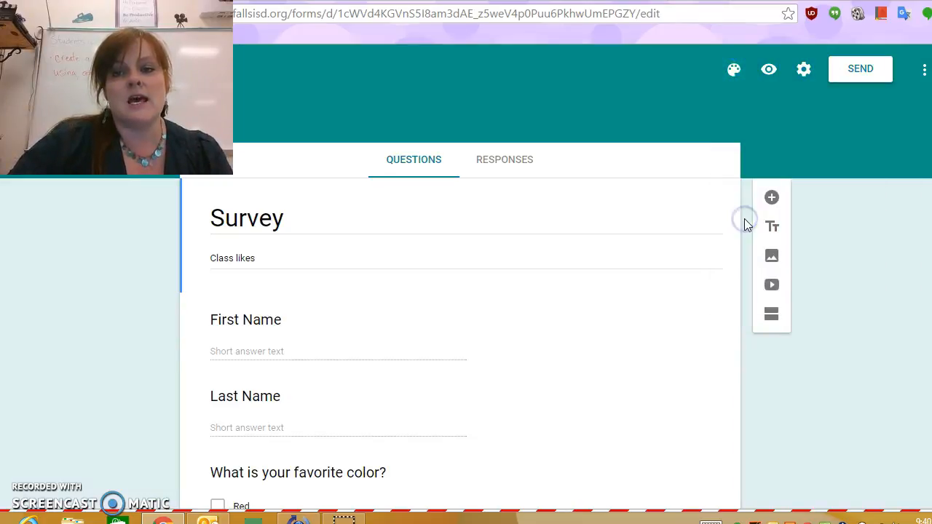
Step: Open the theme image gallery and look through the Birthday, Night out and Illustrations categories
{"action": "left_click", "coordinate": [733, 70]}
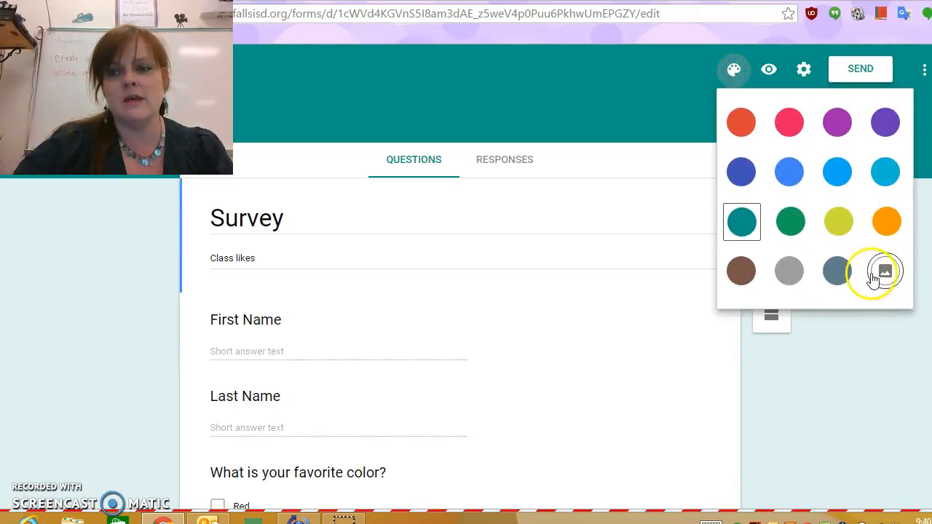
{"action": "left_click", "coordinate": [887, 274]}
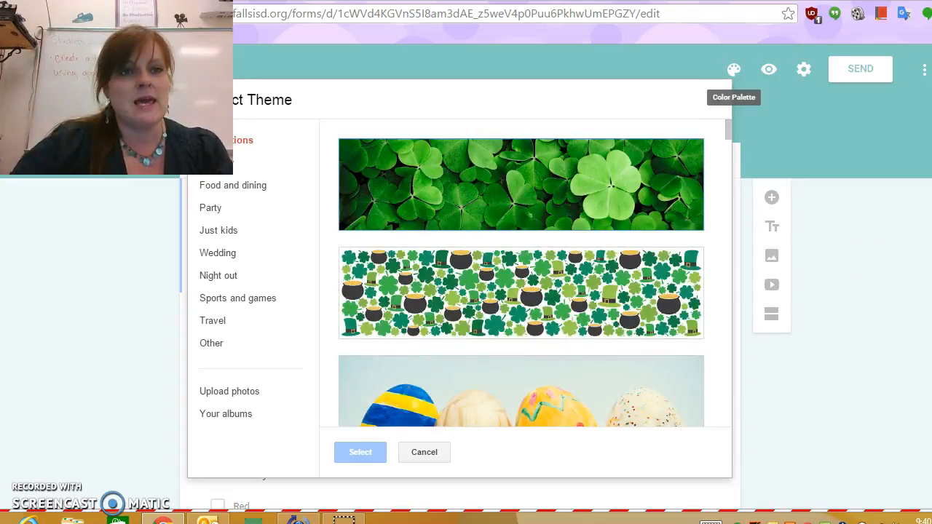
{"action": "left_click_drag", "start_coordinate": [1, 20], "coordinate": [7, 369]}
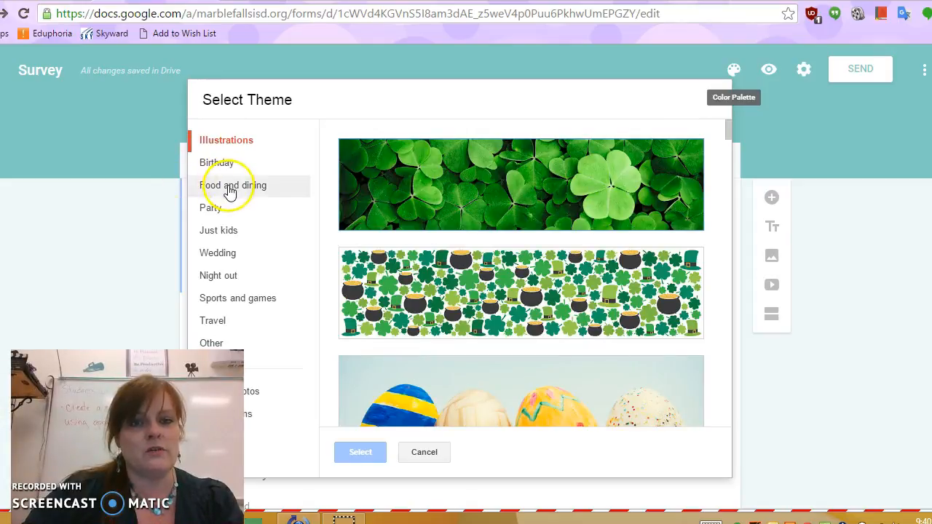
{"action": "left_click", "coordinate": [227, 163]}
{"action": "left_click", "coordinate": [228, 141]}
{"action": "left_click", "coordinate": [218, 274]}
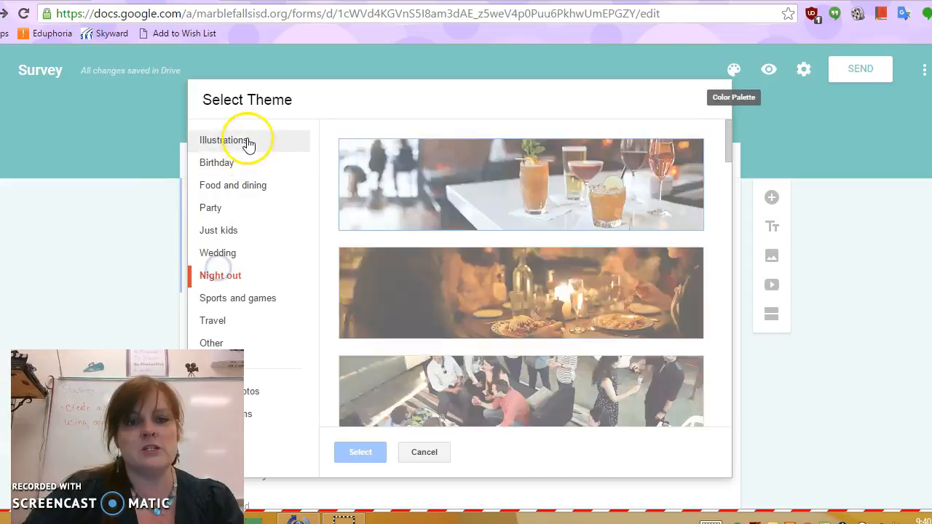
{"action": "left_click", "coordinate": [244, 140]}
Step: Choose the dark blue party hats picture from the Illustrations as the form's theme image
{"action": "left_click_drag", "start_coordinate": [728, 129], "coordinate": [732, 254]}
{"action": "scroll", "coordinate": [655, 232], "scroll_direction": "down", "scroll_amount": 15}
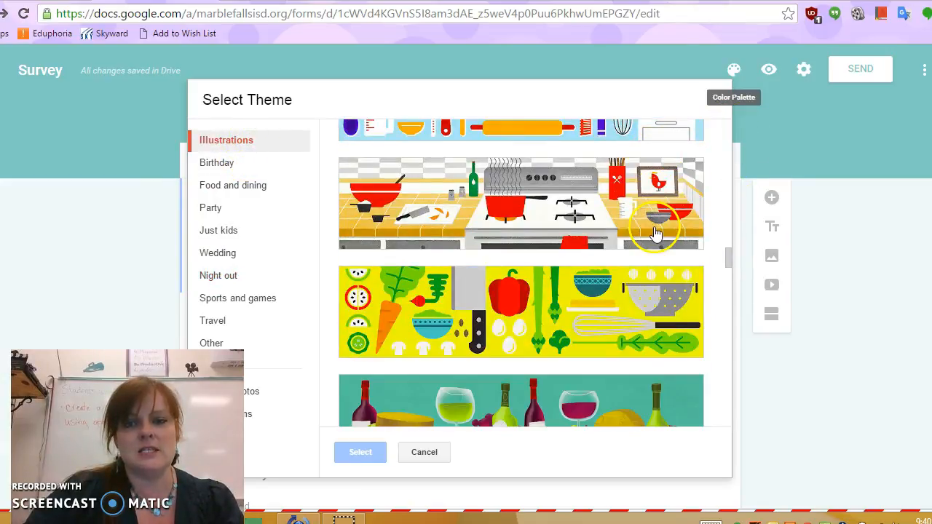
{"action": "scroll", "coordinate": [655, 233], "scroll_direction": "down", "scroll_amount": 15}
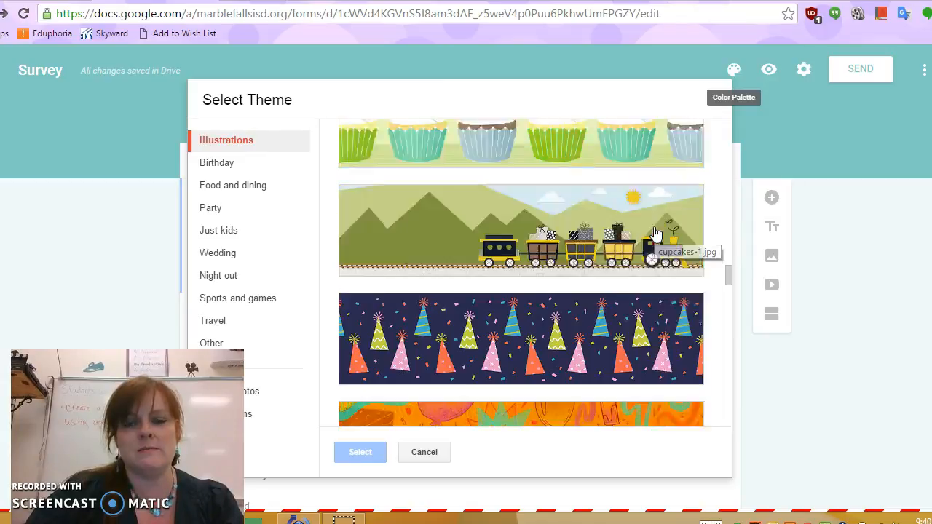
{"action": "scroll", "coordinate": [655, 233], "scroll_direction": "up", "scroll_amount": 5}
{"action": "left_click", "coordinate": [551, 337]}
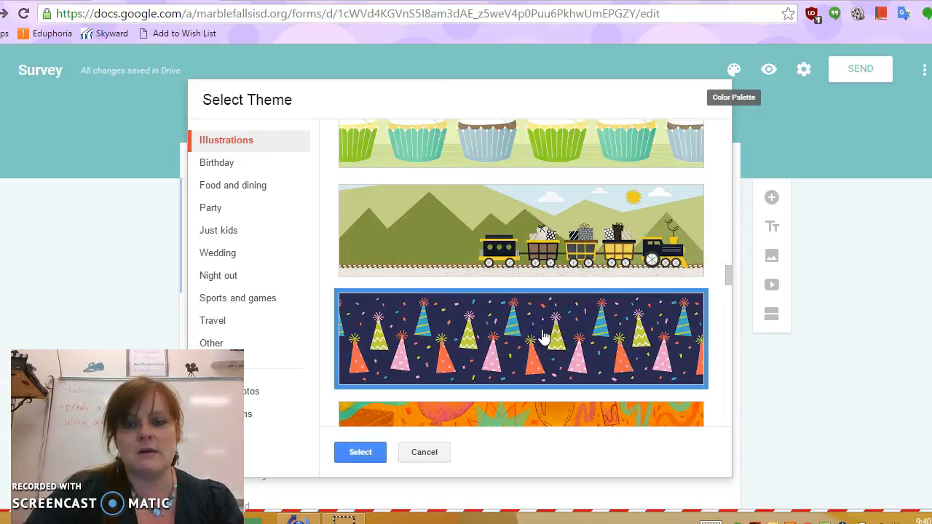
{"action": "left_click", "coordinate": [359, 454]}
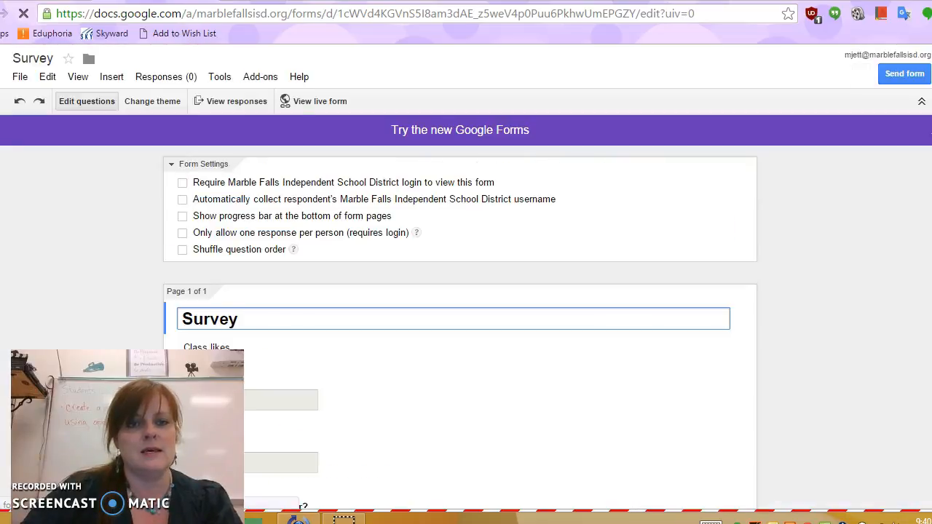
Step: Open the theme choices in the classic form editor and look through the default themes
{"action": "scroll", "coordinate": [773, 298], "scroll_direction": "down", "scroll_amount": 2}
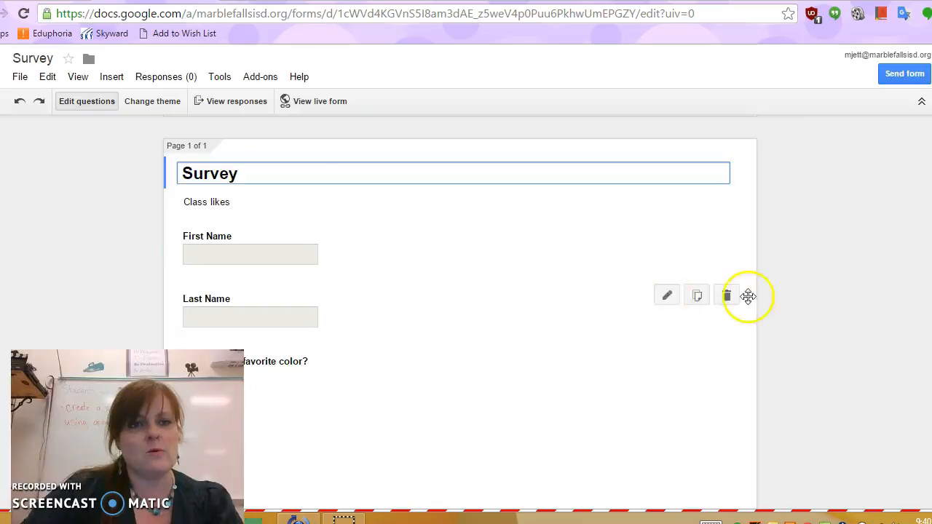
{"action": "left_click", "coordinate": [144, 105]}
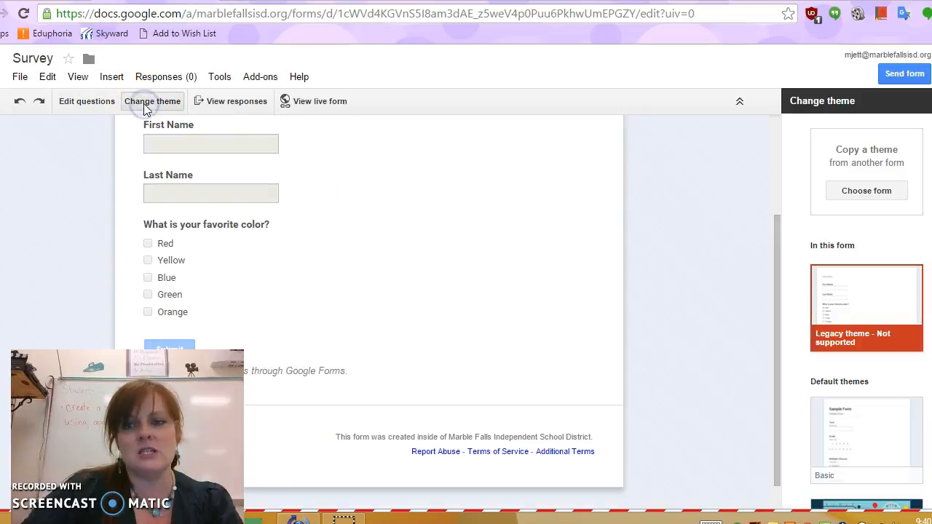
{"action": "scroll", "coordinate": [863, 214], "scroll_direction": "down", "scroll_amount": 10}
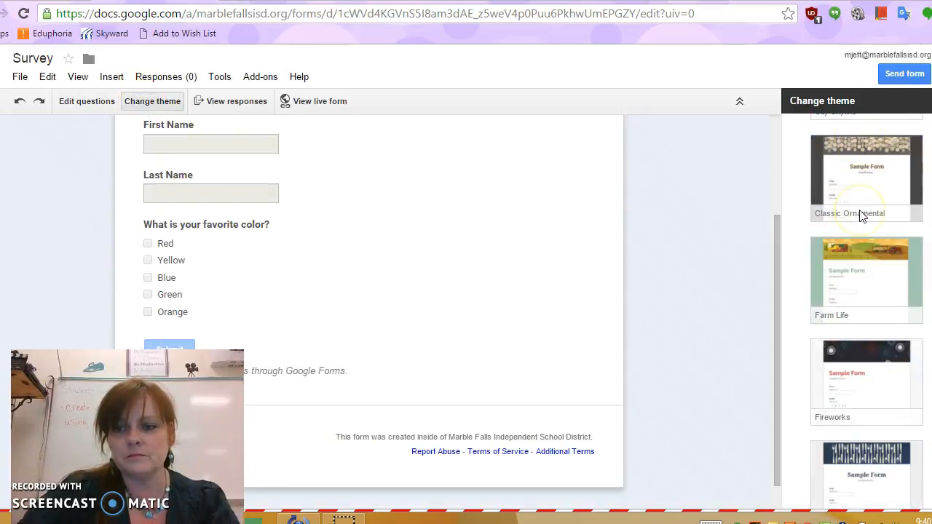
{"action": "scroll", "coordinate": [861, 215], "scroll_direction": "down", "scroll_amount": 10}
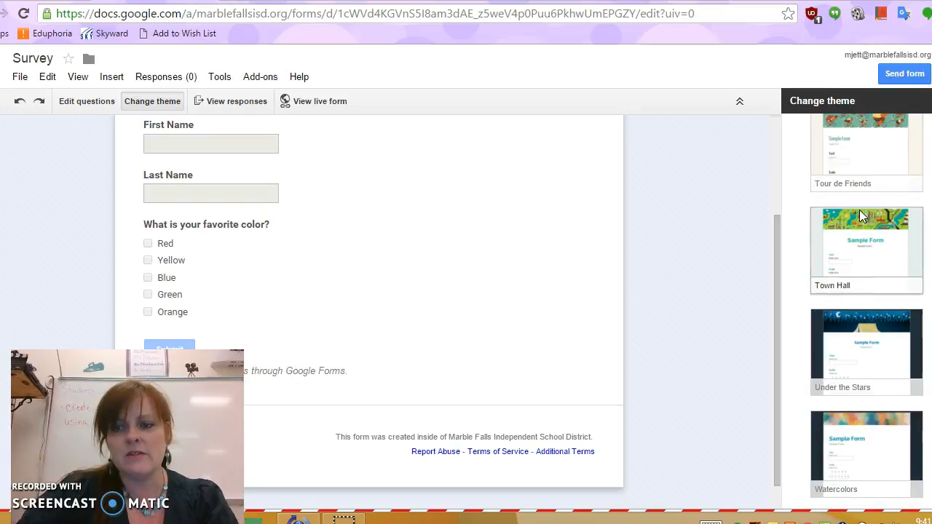
{"action": "scroll", "coordinate": [859, 210], "scroll_direction": "up", "scroll_amount": 4}
{"action": "scroll", "coordinate": [859, 209], "scroll_direction": "down", "scroll_amount": 4}
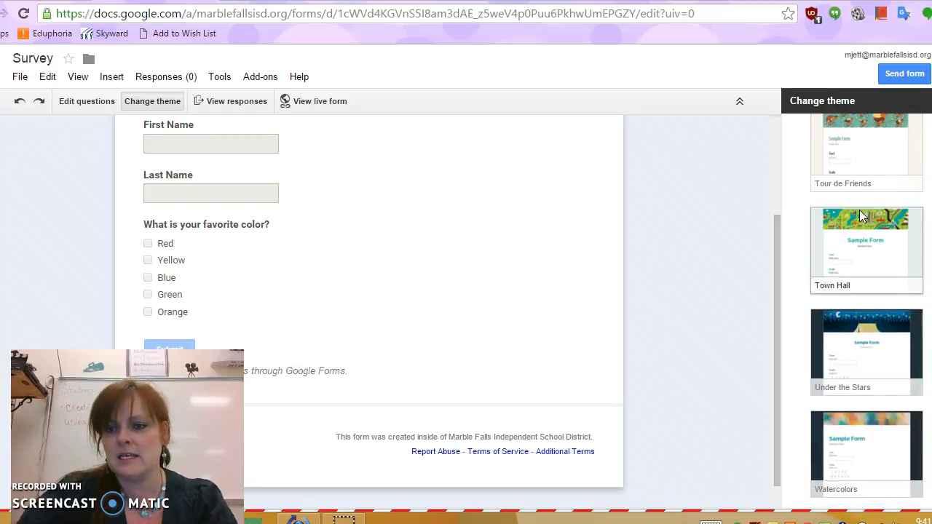
{"action": "scroll", "coordinate": [859, 209], "scroll_direction": "up", "scroll_amount": 2}
{"action": "scroll", "coordinate": [858, 210], "scroll_direction": "down", "scroll_amount": 2}
{"action": "scroll", "coordinate": [859, 209], "scroll_direction": "up", "scroll_amount": 4}
{"action": "scroll", "coordinate": [861, 213], "scroll_direction": "up", "scroll_amount": 15}
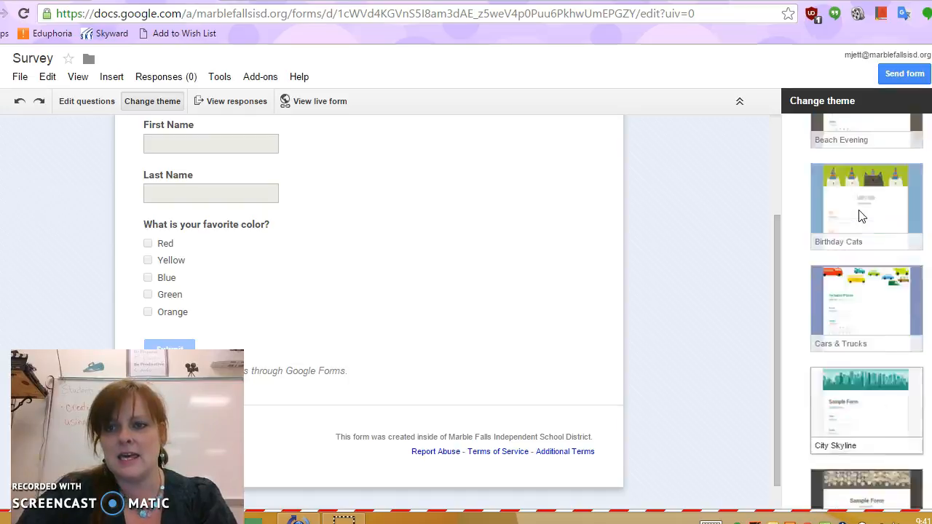
{"action": "scroll", "coordinate": [859, 214], "scroll_direction": "up", "scroll_amount": 2}
{"action": "scroll", "coordinate": [861, 215], "scroll_direction": "up", "scroll_amount": 1}
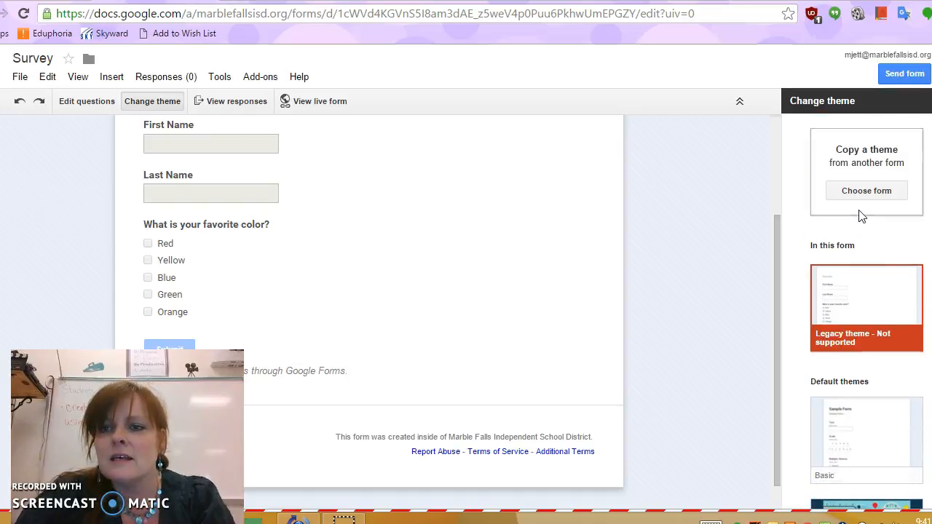
{"action": "scroll", "coordinate": [861, 215], "scroll_direction": "down", "scroll_amount": 6}
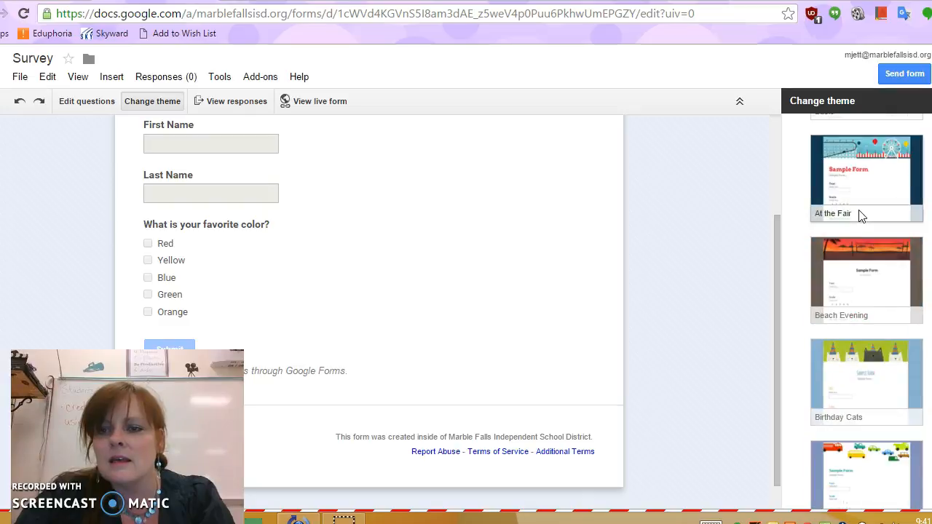
Step: Apply the Beach Evening default theme to the survey form
{"action": "scroll", "coordinate": [860, 215], "scroll_direction": "down", "scroll_amount": 2}
{"action": "left_click", "coordinate": [856, 230]}
{"action": "scroll", "coordinate": [852, 225], "scroll_direction": "up", "scroll_amount": 3}
{"action": "scroll", "coordinate": [853, 233], "scroll_direction": "down", "scroll_amount": 2}
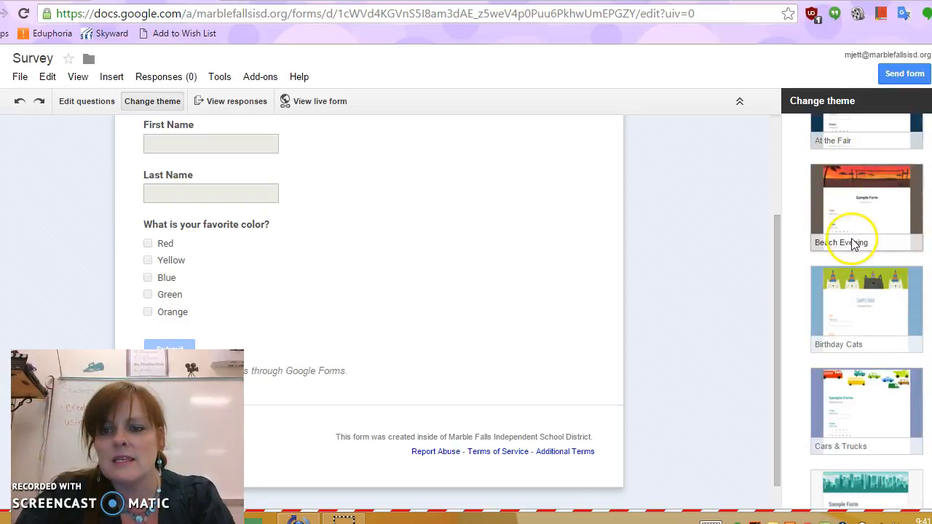
{"action": "left_click", "coordinate": [840, 244]}
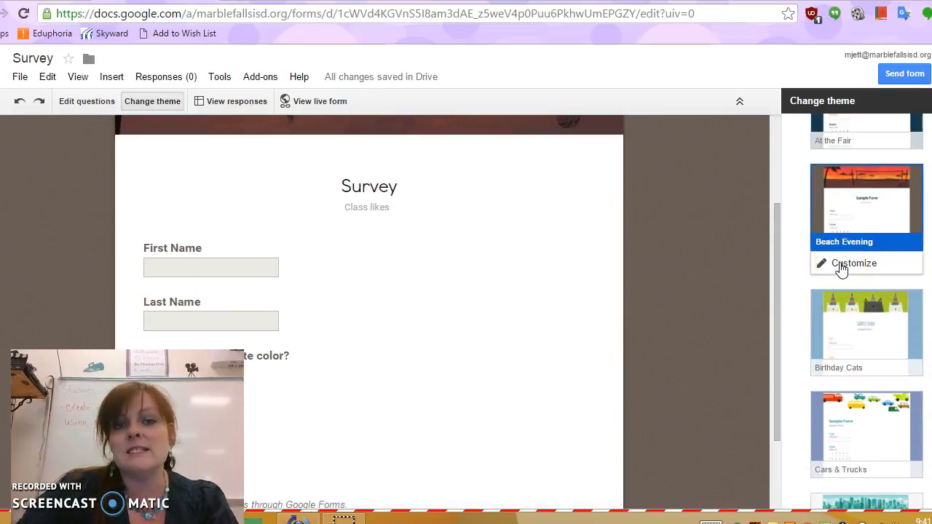
Step: Open the customization of the Beach Evening theme and examine the replacement images offered for its header
{"action": "left_click", "coordinate": [840, 267]}
{"action": "left_click", "coordinate": [814, 162]}
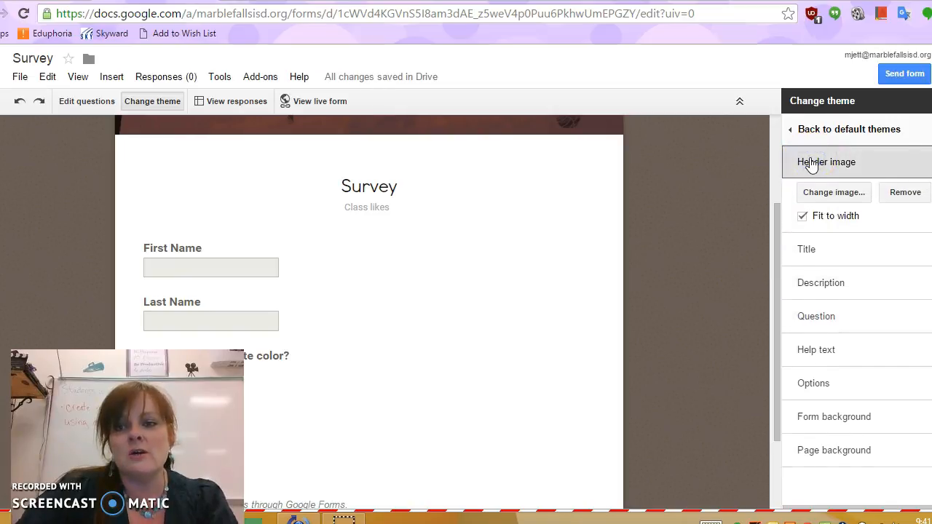
{"action": "left_click", "coordinate": [824, 194]}
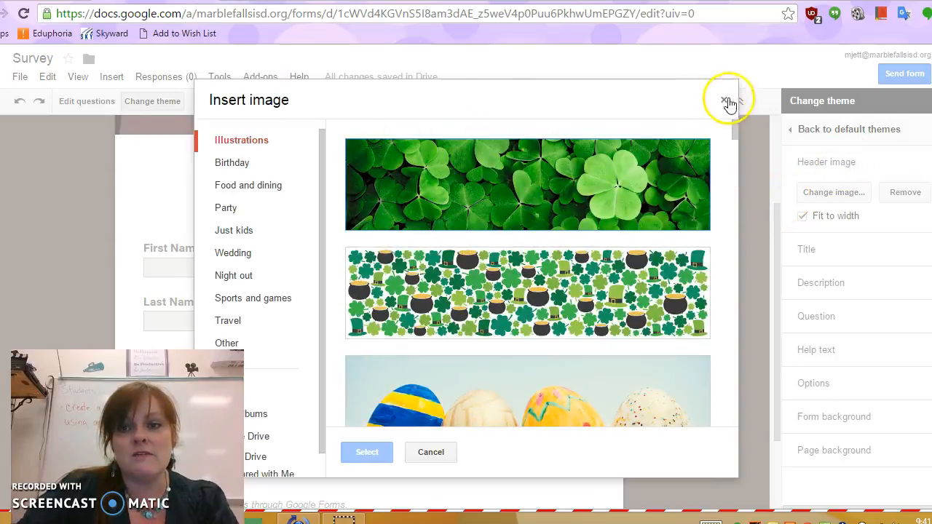
{"action": "scroll", "coordinate": [305, 256], "scroll_direction": "down", "scroll_amount": 1}
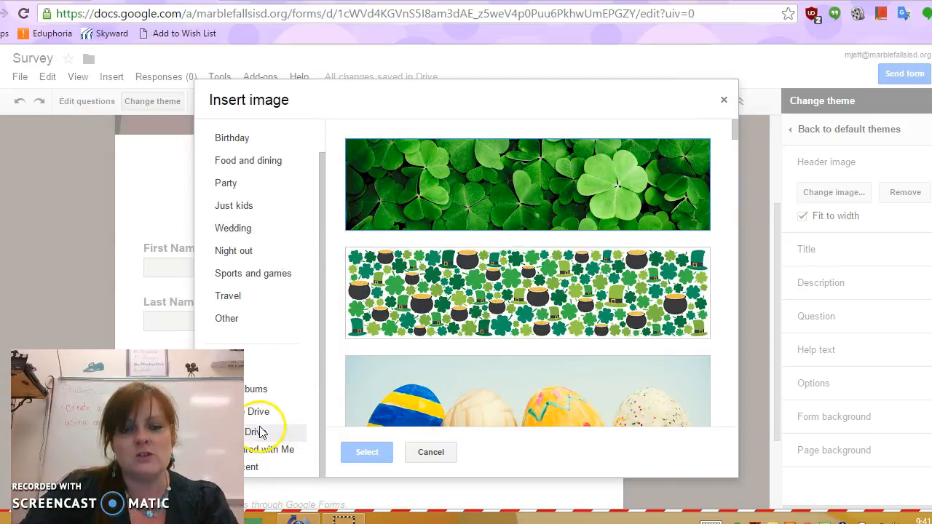
{"action": "left_click", "coordinate": [428, 452]}
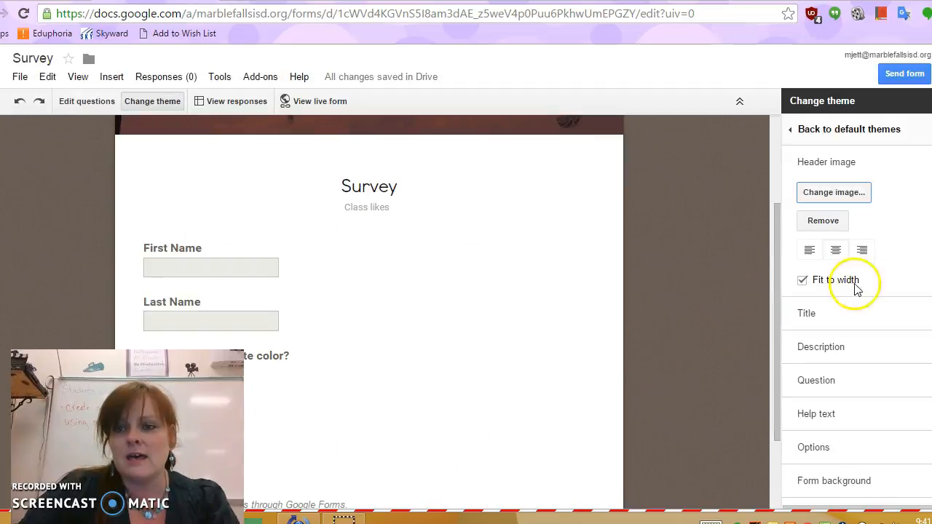
Step: Set the font of the form title to Crafty Girls
{"action": "left_click", "coordinate": [807, 315]}
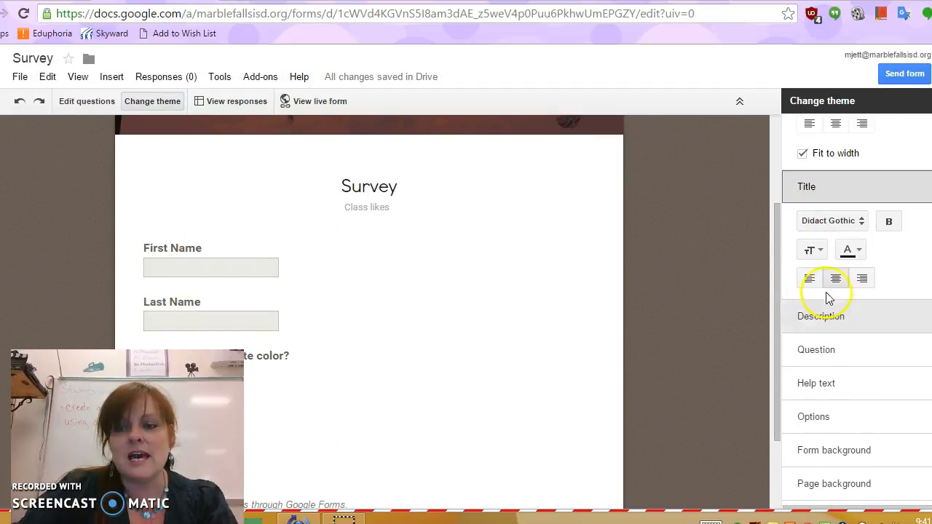
{"action": "left_click", "coordinate": [860, 222]}
{"action": "left_click", "coordinate": [815, 218]}
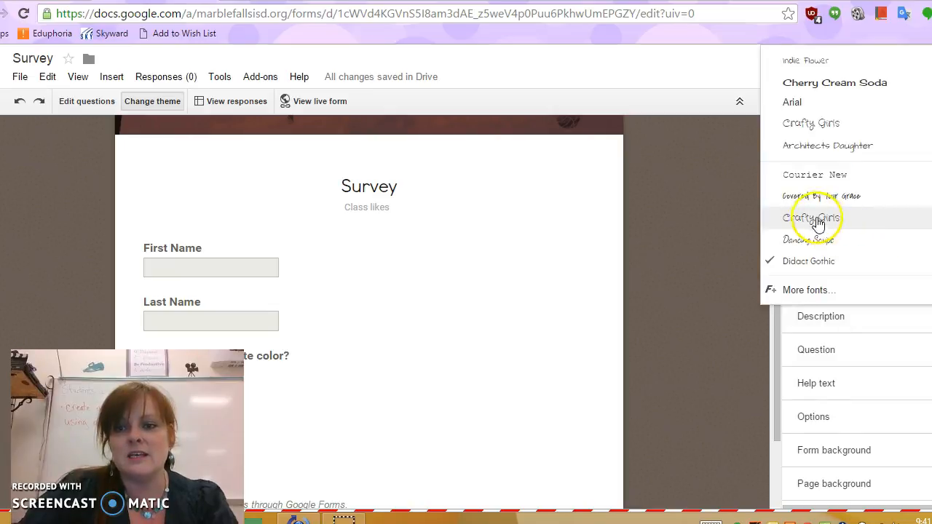
{"action": "left_click", "coordinate": [839, 291]}
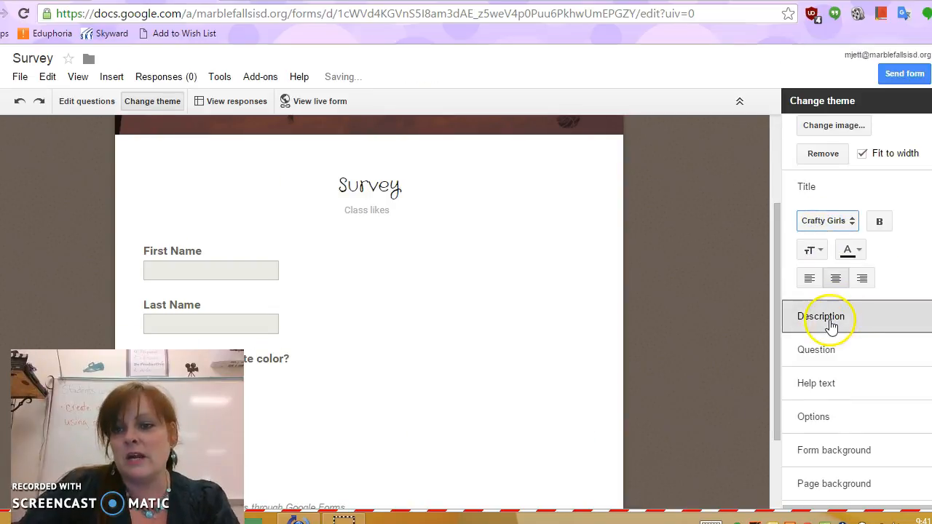
Step: Right-align the form title and left-align the form description
{"action": "left_click", "coordinate": [861, 279]}
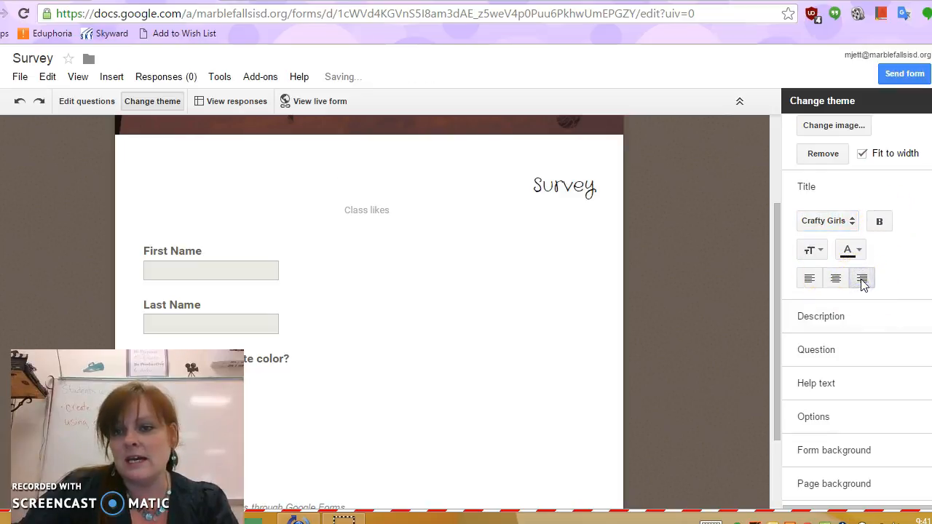
{"action": "left_click", "coordinate": [828, 317]}
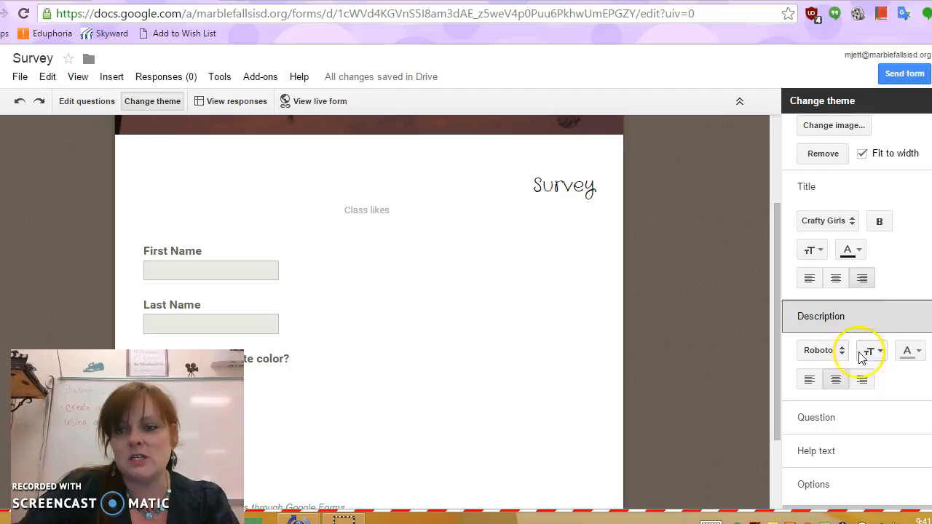
{"action": "left_click", "coordinate": [809, 379]}
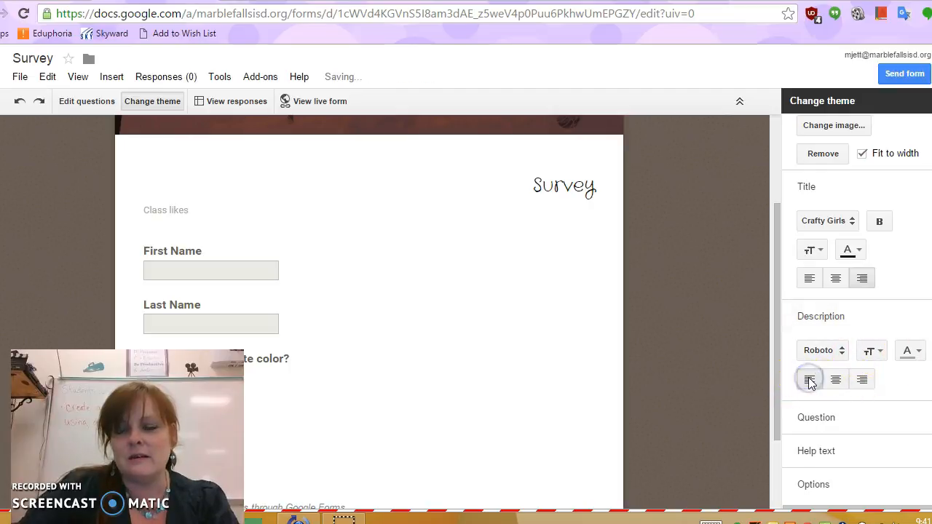
Step: Examine the theme's text formatting settings for Question, Help text and Options
{"action": "scroll", "coordinate": [809, 384], "scroll_direction": "down", "scroll_amount": 1}
{"action": "left_click", "coordinate": [804, 348]}
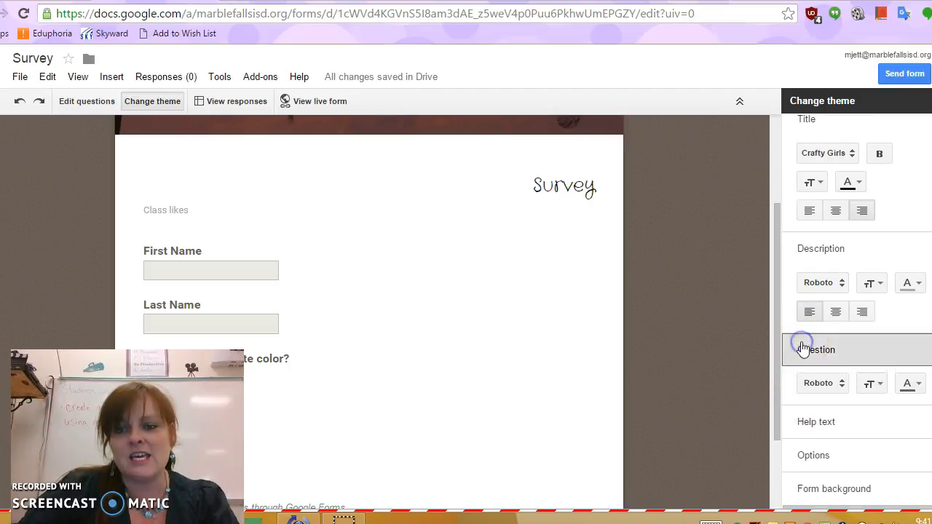
{"action": "left_click", "coordinate": [826, 390]}
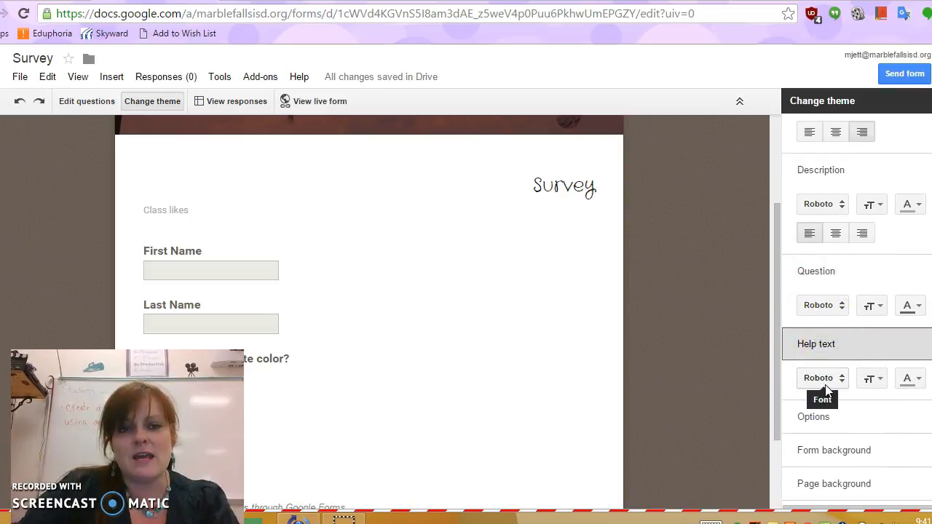
{"action": "left_click", "coordinate": [820, 418]}
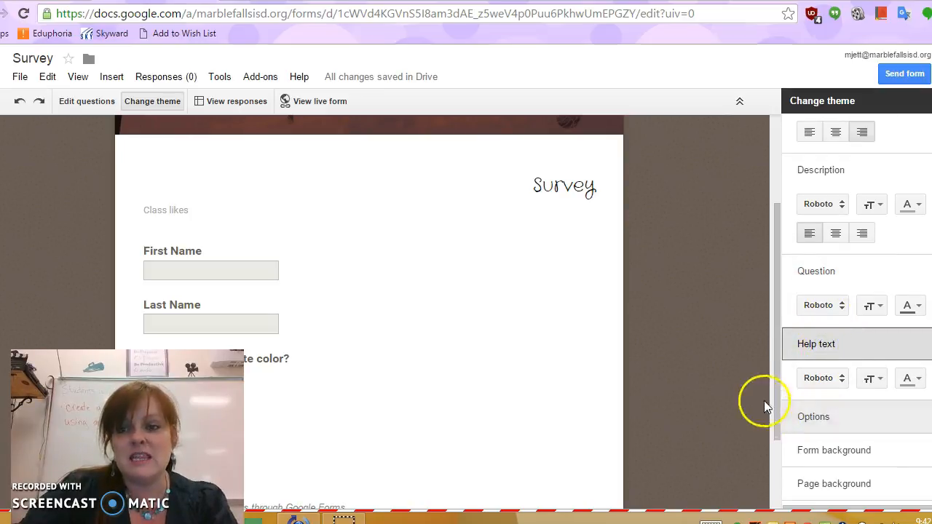
{"action": "left_click", "coordinate": [803, 426]}
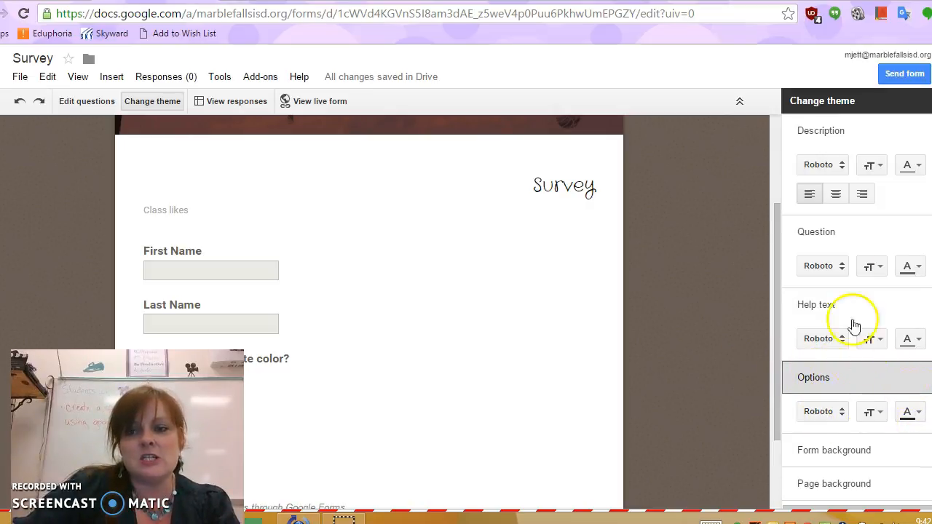
Step: Set the text color of the form title to purple
{"action": "scroll", "coordinate": [906, 255], "scroll_direction": "up", "scroll_amount": 2}
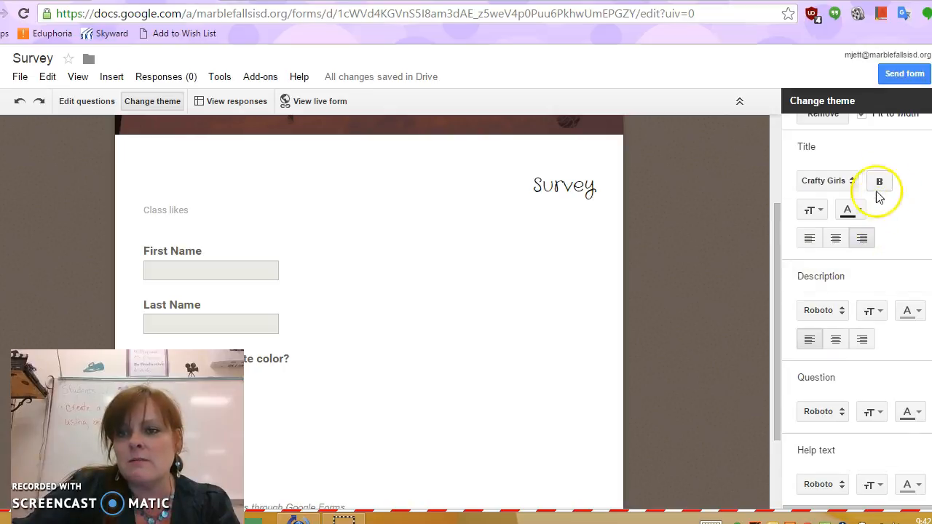
{"action": "left_click", "coordinate": [852, 210]}
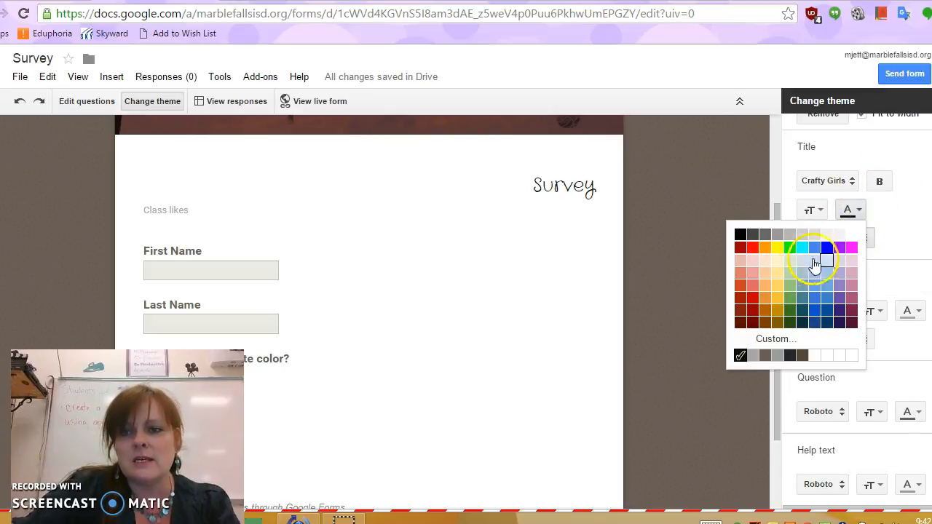
{"action": "left_click", "coordinate": [839, 247]}
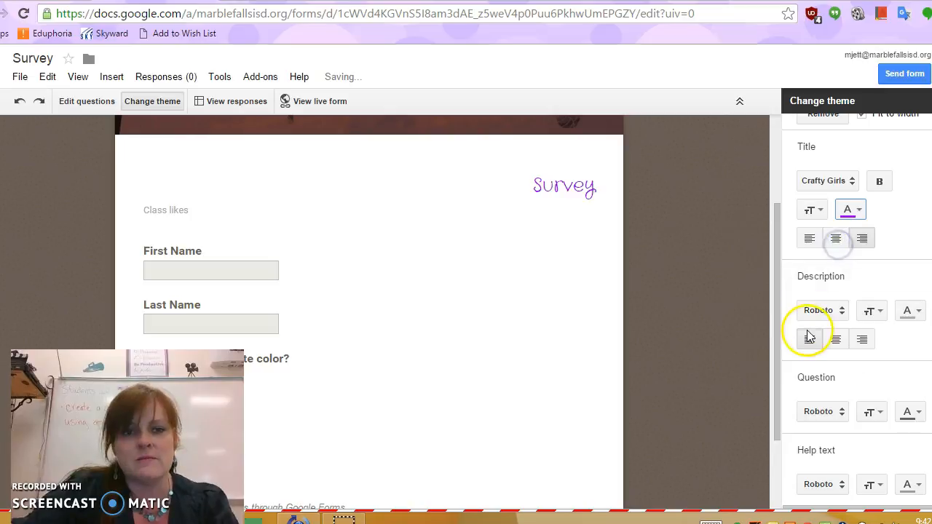
Step: Fill the form background with light yellow
{"action": "scroll", "coordinate": [830, 348], "scroll_direction": "down", "scroll_amount": 2}
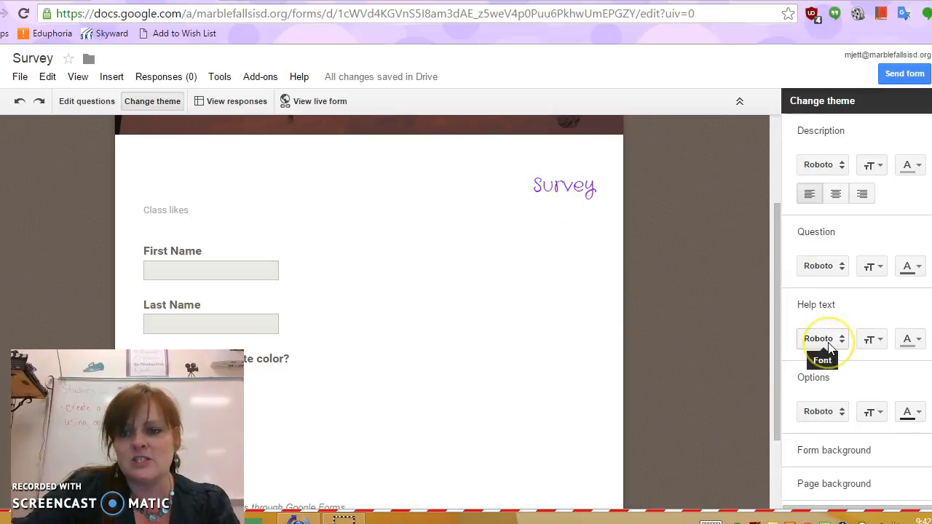
{"action": "left_click", "coordinate": [835, 455]}
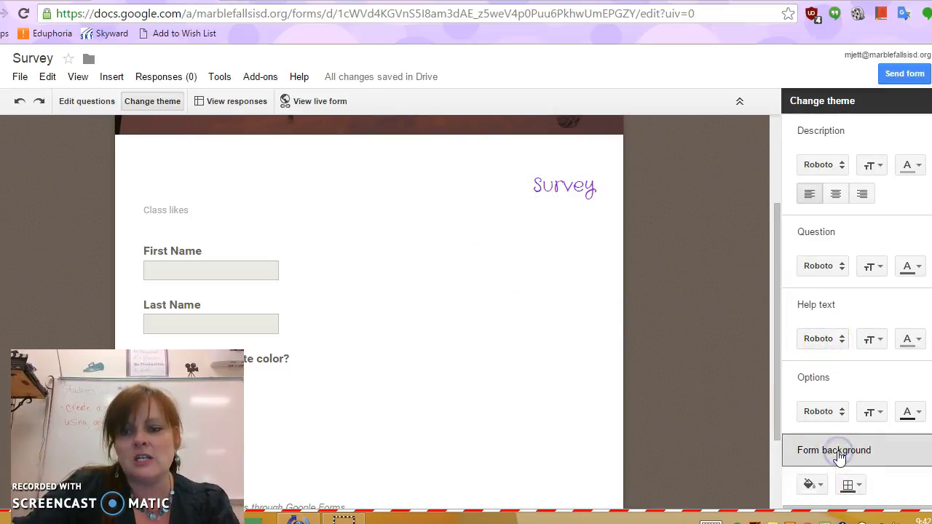
{"action": "left_click", "coordinate": [811, 445]}
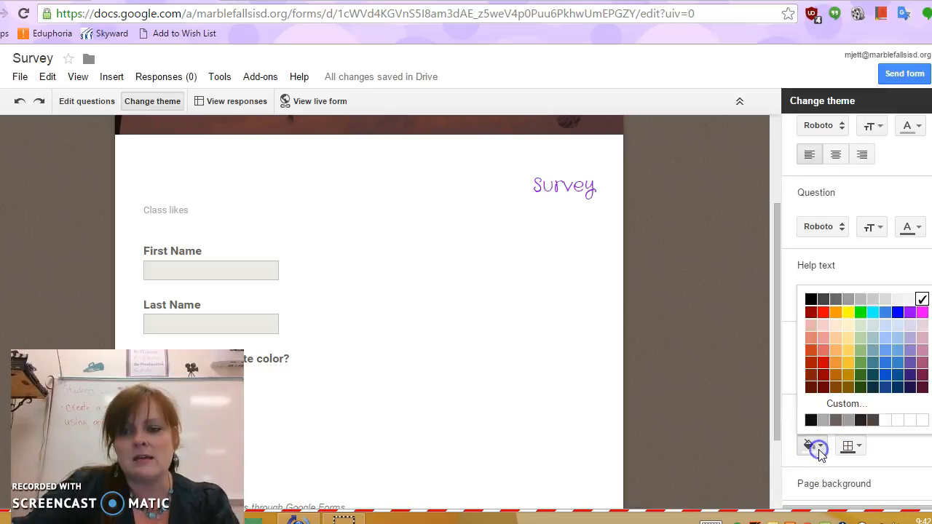
{"action": "left_click", "coordinate": [848, 338]}
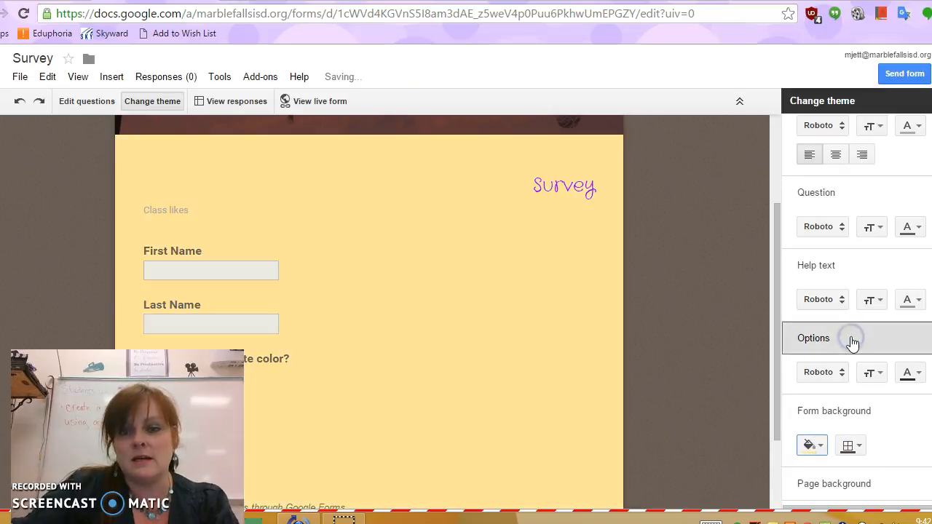
Step: Try a light blue and a darker blue as the form's border color
{"action": "left_click", "coordinate": [853, 446]}
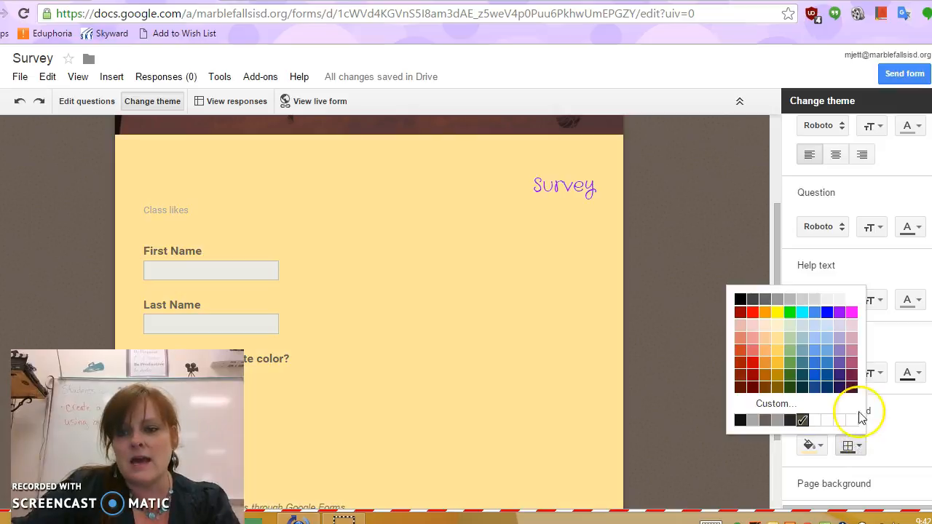
{"action": "left_click", "coordinate": [814, 339]}
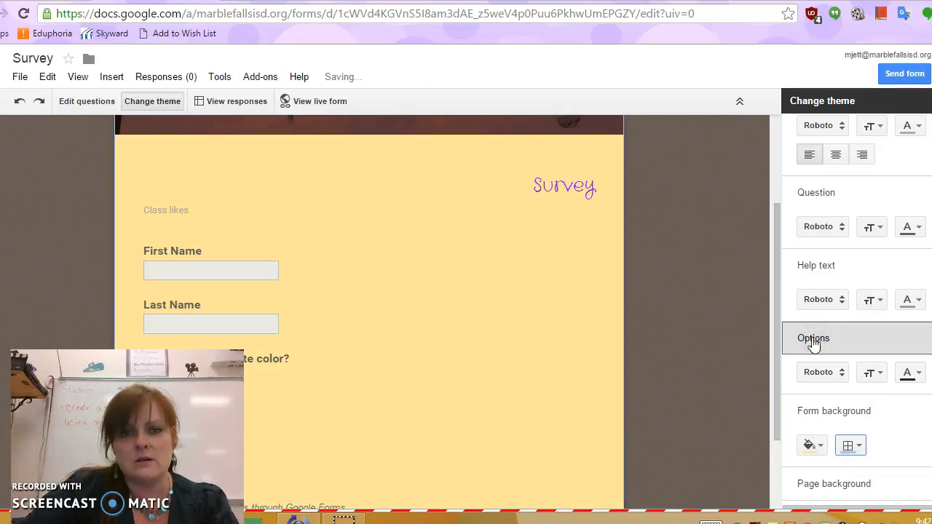
{"action": "left_click", "coordinate": [852, 446]}
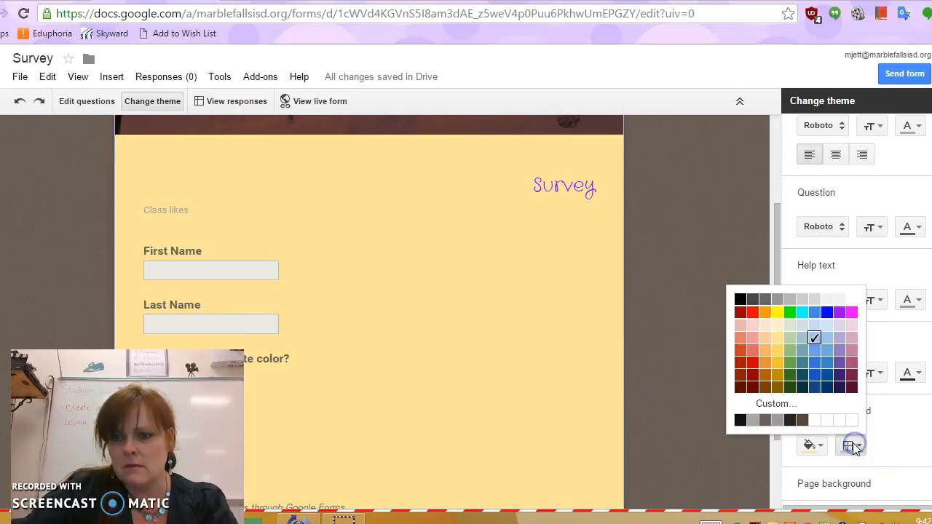
{"action": "left_click", "coordinate": [812, 371]}
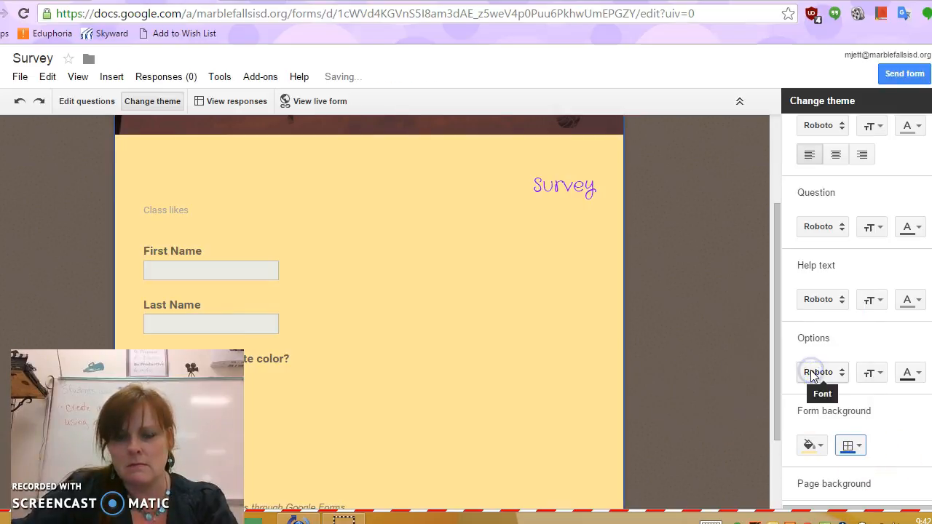
{"action": "scroll", "coordinate": [721, 418], "scroll_direction": "down", "scroll_amount": 1}
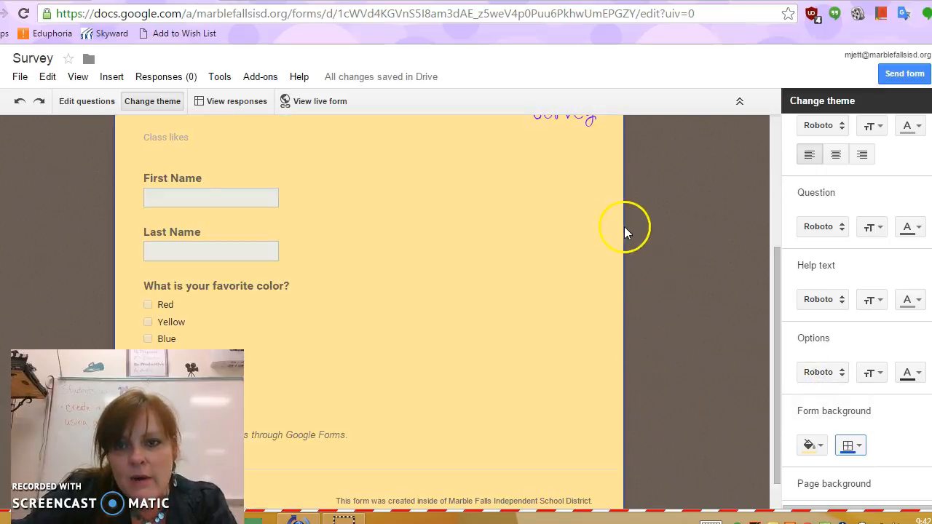
Step: Set the form's border color to red
{"action": "left_click", "coordinate": [865, 446]}
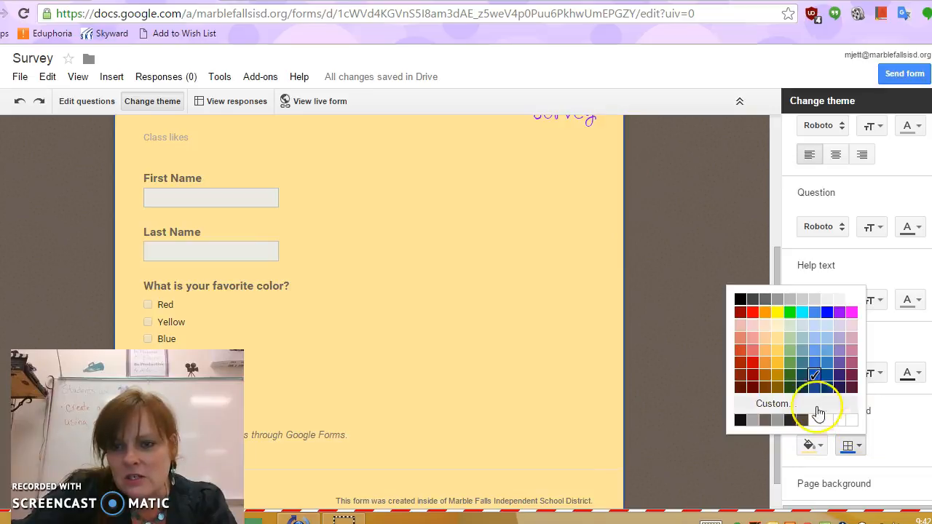
{"action": "left_click", "coordinate": [752, 362]}
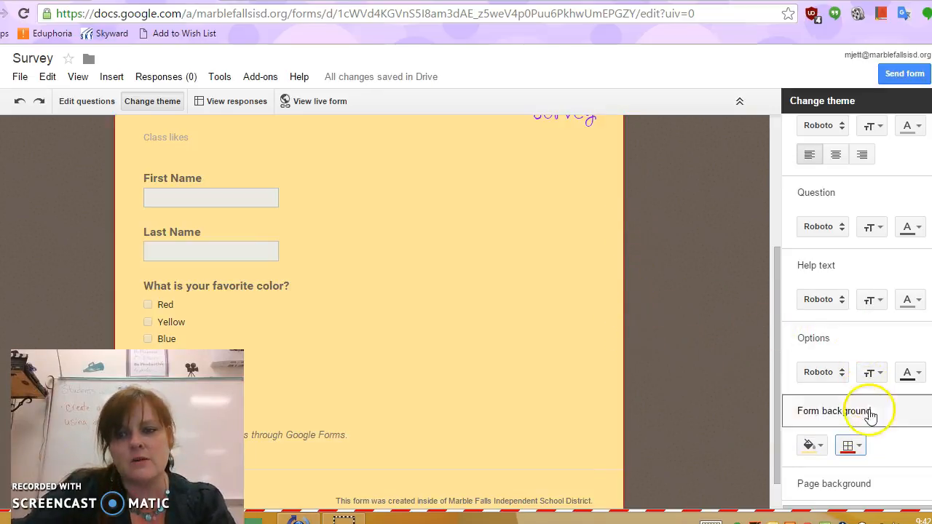
Step: Search the web images for "pizza clipart" and set the cheese pizza slice graphic as the page background image
{"action": "left_click", "coordinate": [861, 487]}
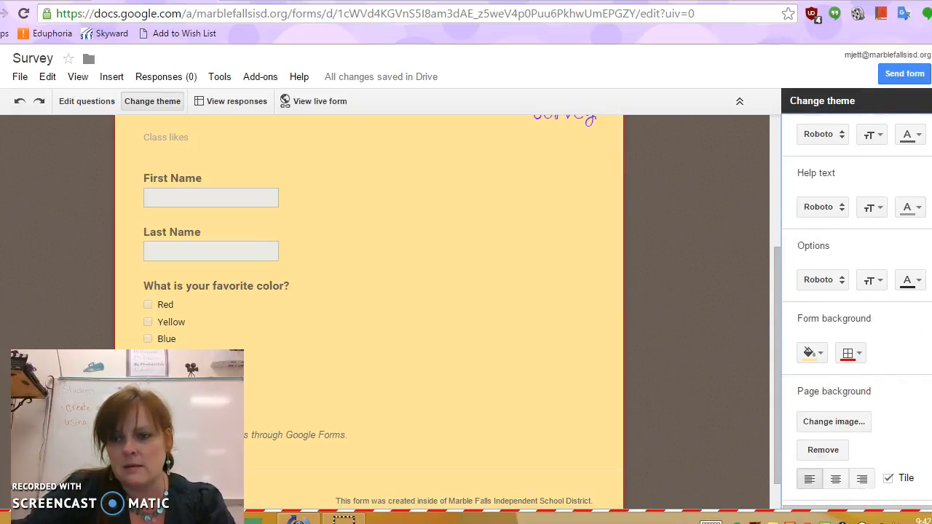
{"action": "left_click", "coordinate": [832, 424]}
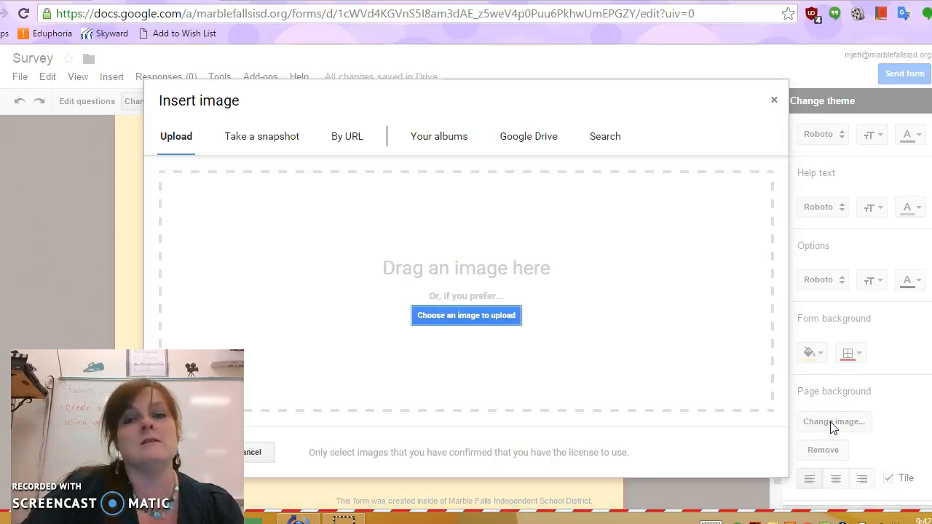
{"action": "left_click", "coordinate": [604, 139]}
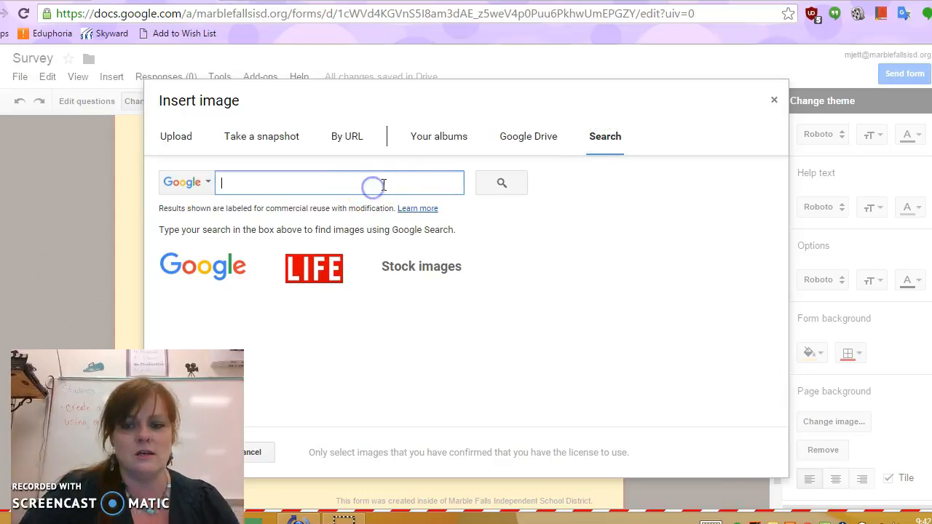
{"action": "type", "text": "pizza clipart"}
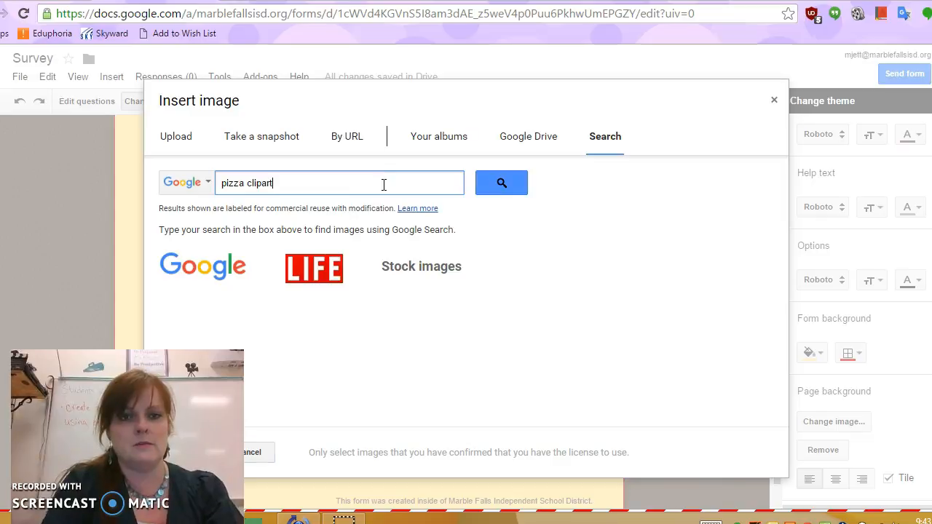
{"action": "key", "text": "Return"}
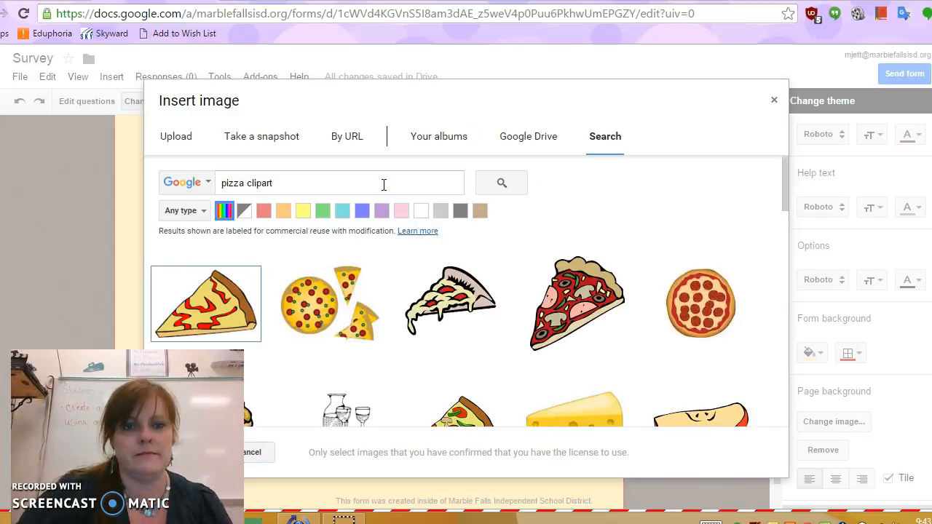
{"action": "left_click", "coordinate": [211, 311]}
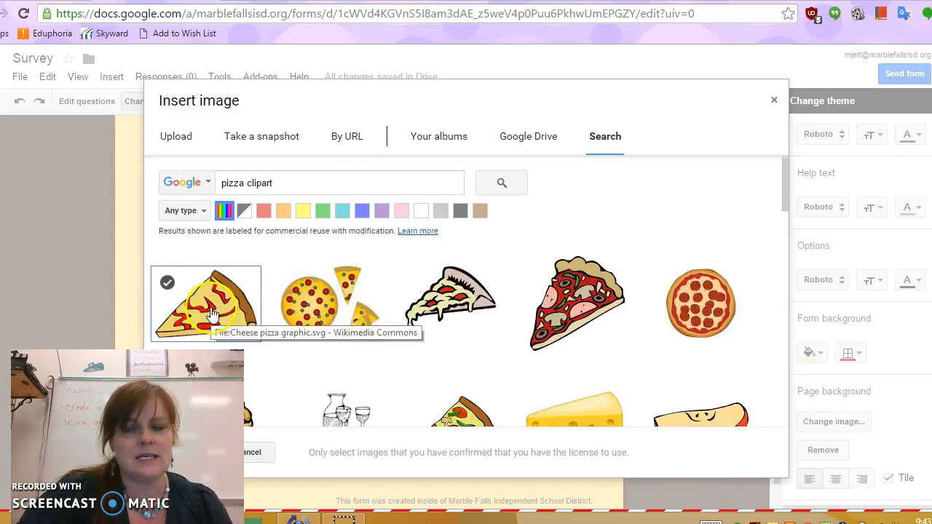
{"action": "double_click", "coordinate": [211, 313]}
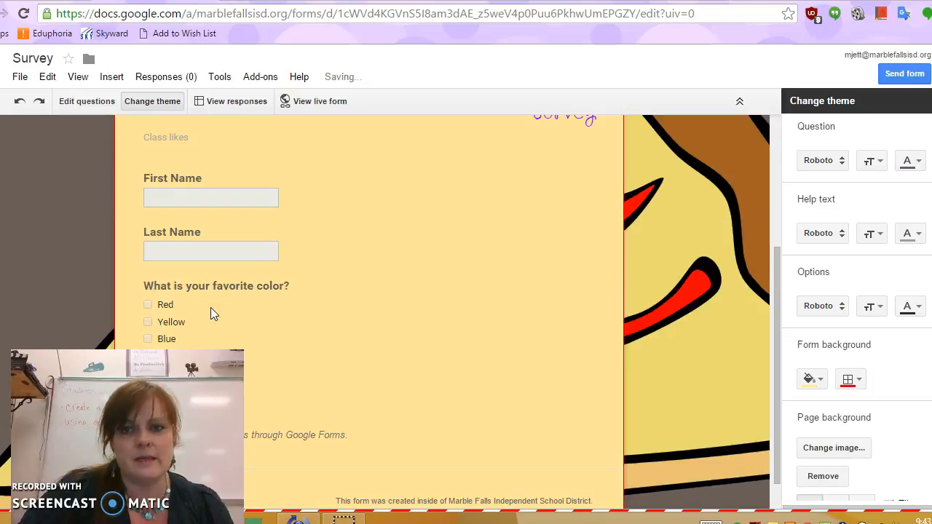
Step: Left-align the pizza page background image and turn off its tiling
{"action": "scroll", "coordinate": [888, 471], "scroll_direction": "down", "scroll_amount": 1}
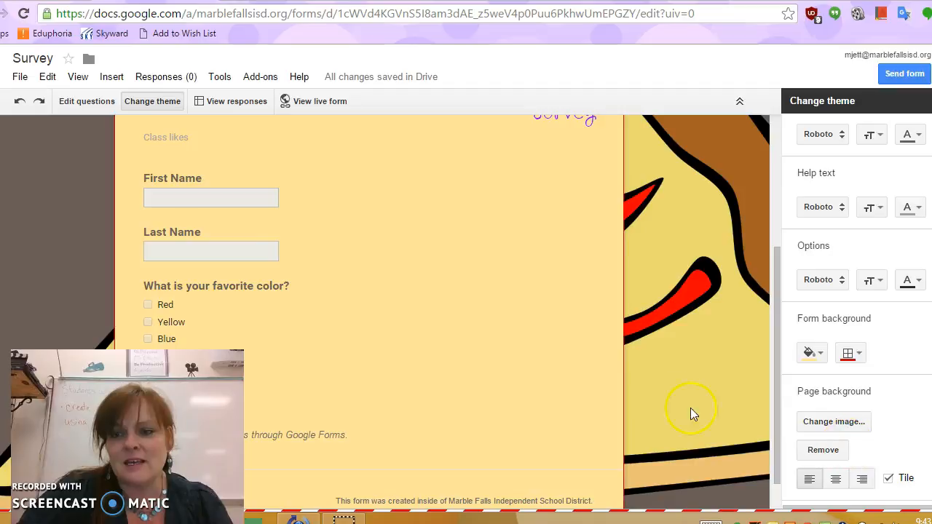
{"action": "left_click", "coordinate": [888, 479]}
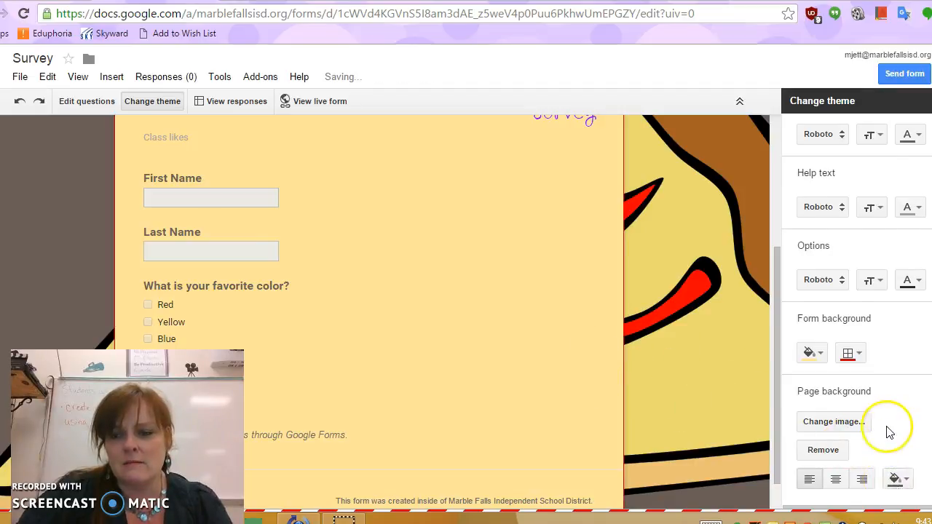
{"action": "scroll", "coordinate": [888, 433], "scroll_direction": "down", "scroll_amount": 1}
{"action": "left_click", "coordinate": [804, 486]}
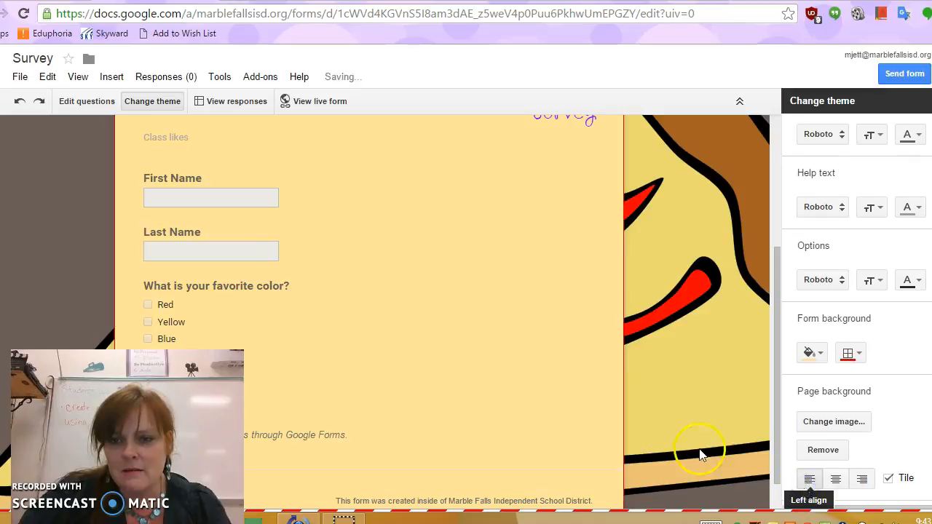
{"action": "scroll", "coordinate": [677, 437], "scroll_direction": "down", "scroll_amount": 1}
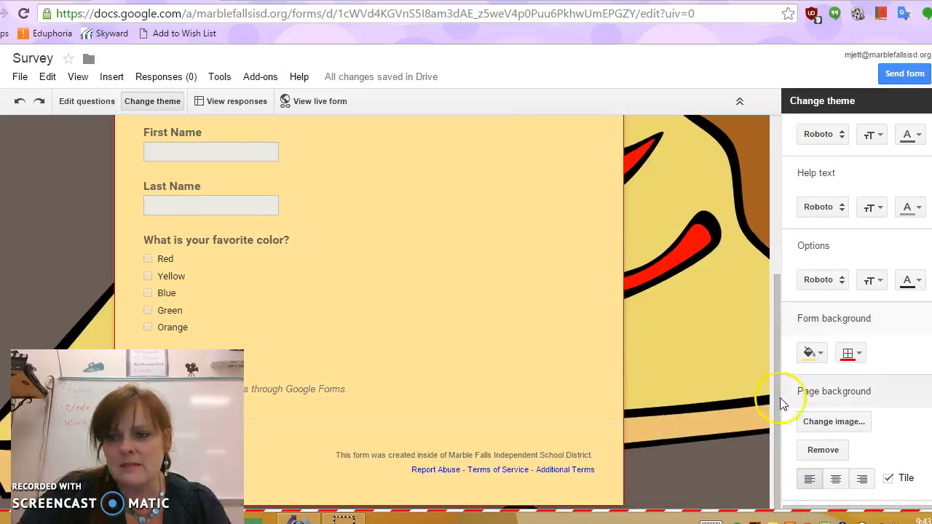
{"action": "scroll", "coordinate": [670, 379], "scroll_direction": "up", "scroll_amount": 4}
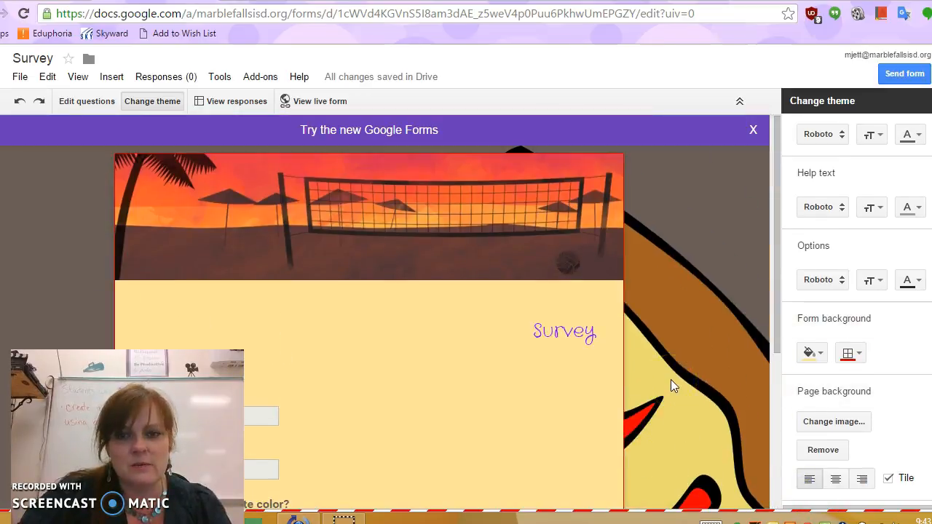
{"action": "scroll", "coordinate": [670, 379], "scroll_direction": "down", "scroll_amount": 4}
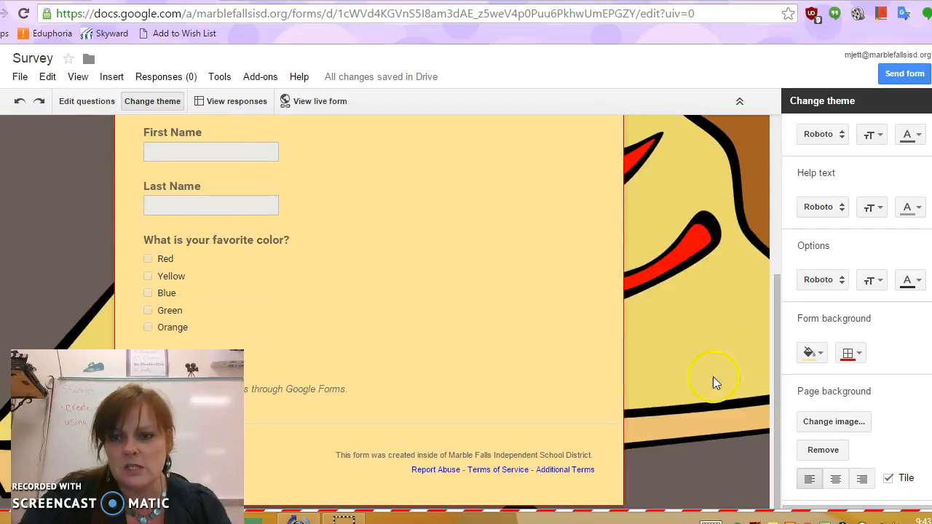
{"action": "left_click", "coordinate": [887, 478]}
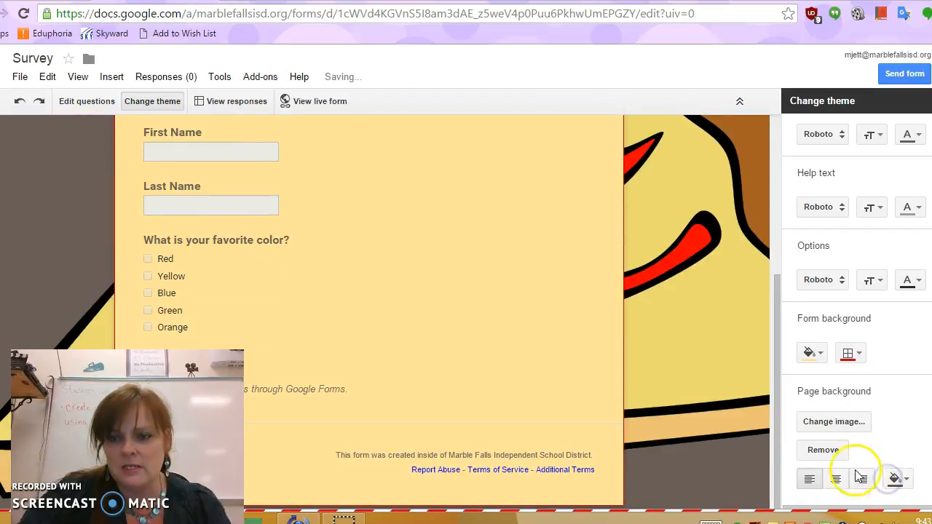
{"action": "scroll", "coordinate": [774, 393], "scroll_direction": "up", "scroll_amount": 5}
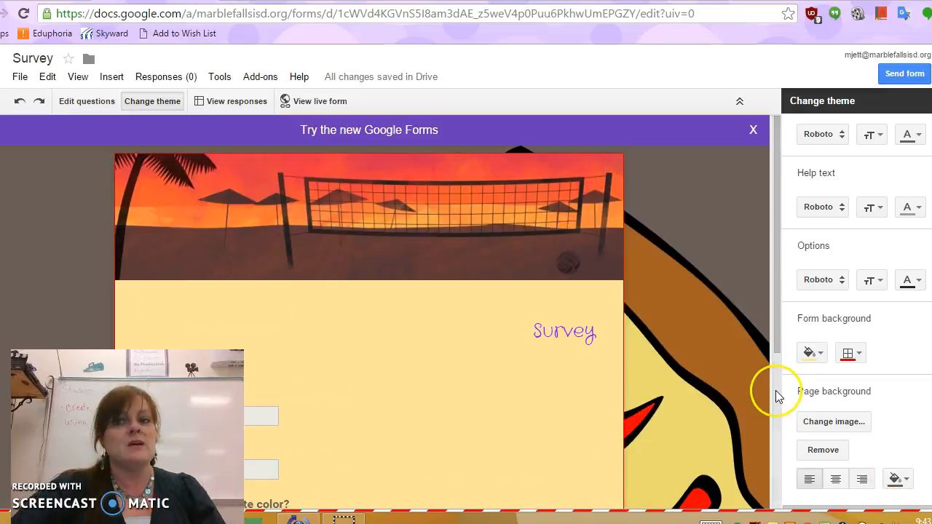
Step: Preview the survey from the new Google Forms editor, dismissing the Google Feedback dialog, and look through the whole form
{"action": "scroll", "coordinate": [800, 396], "scroll_direction": "up", "scroll_amount": 1}
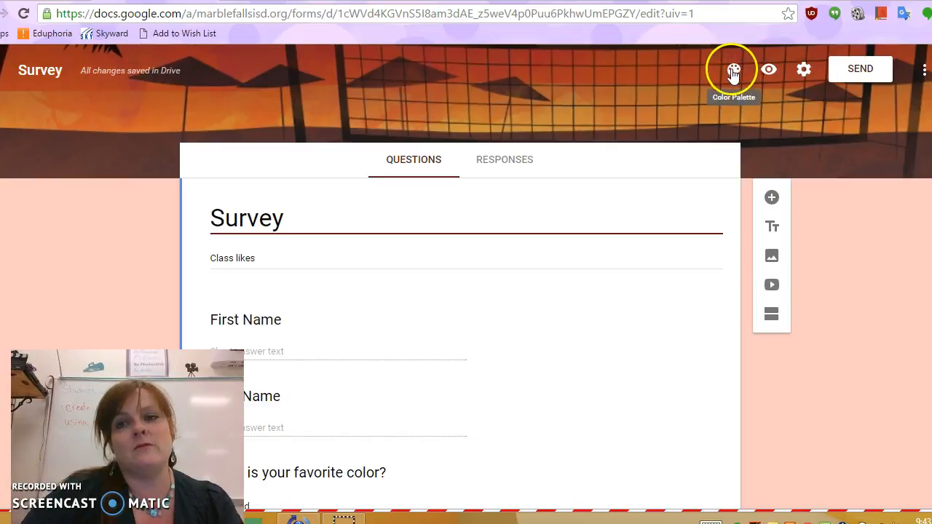
{"action": "left_click", "coordinate": [769, 69]}
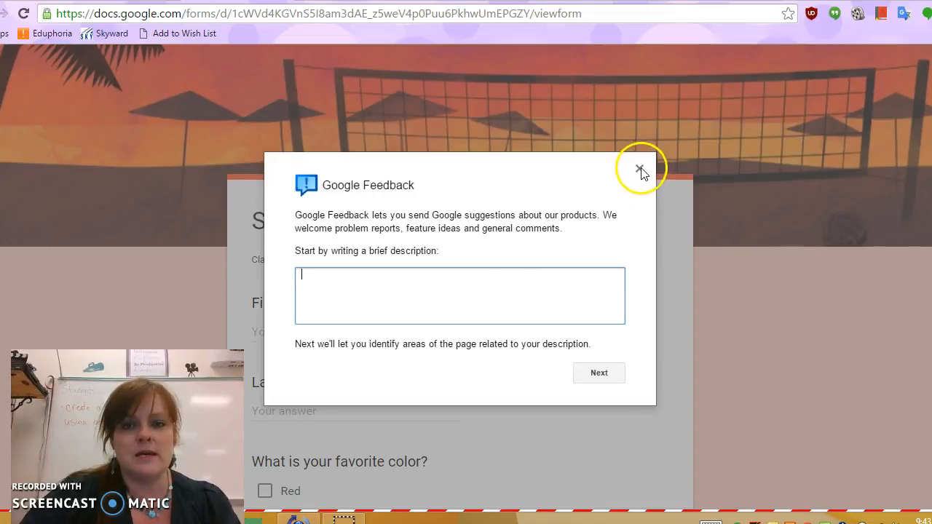
{"action": "left_click", "coordinate": [640, 170]}
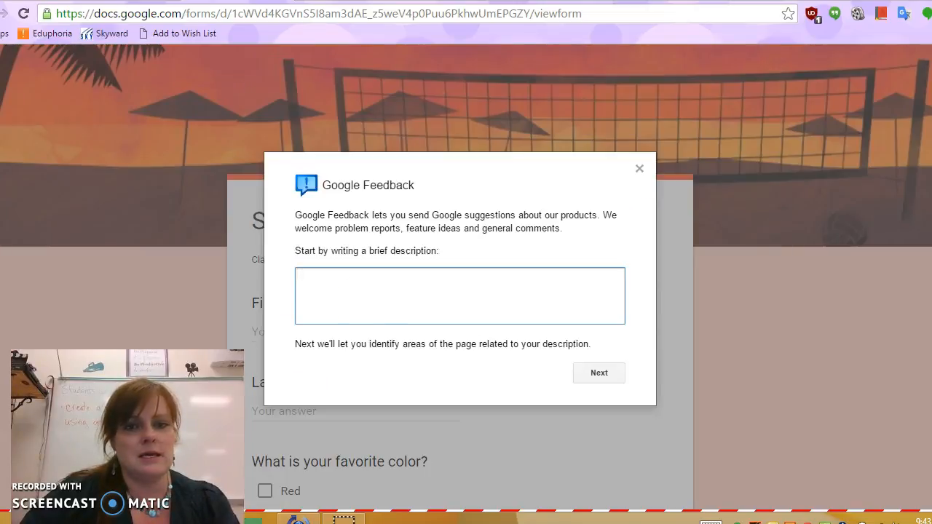
{"action": "left_click", "coordinate": [638, 169]}
{"action": "scroll", "coordinate": [764, 233], "scroll_direction": "down", "scroll_amount": 5}
{"action": "scroll", "coordinate": [770, 247], "scroll_direction": "up", "scroll_amount": 5}
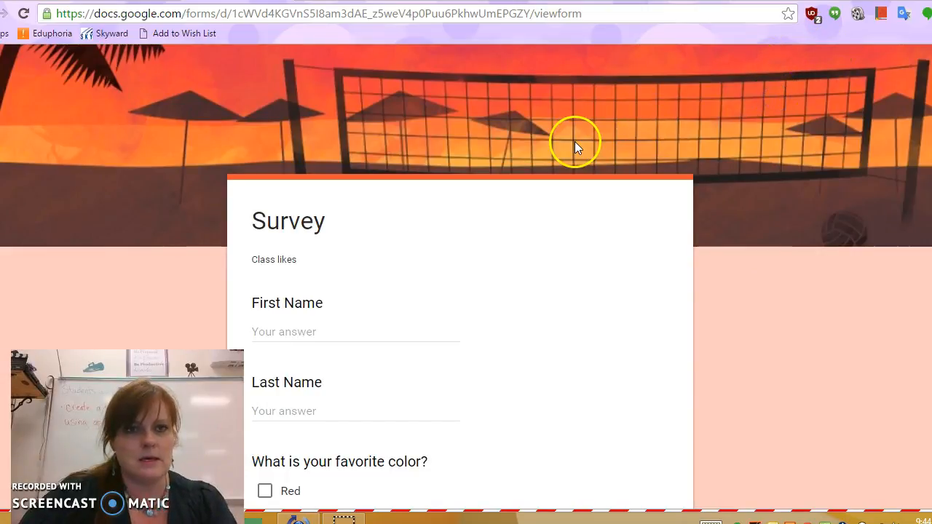
Step: Return to the form editor and, in the form's settings, turn off the confirmation page link to submit another response
{"action": "left_click", "coordinate": [24, 12]}
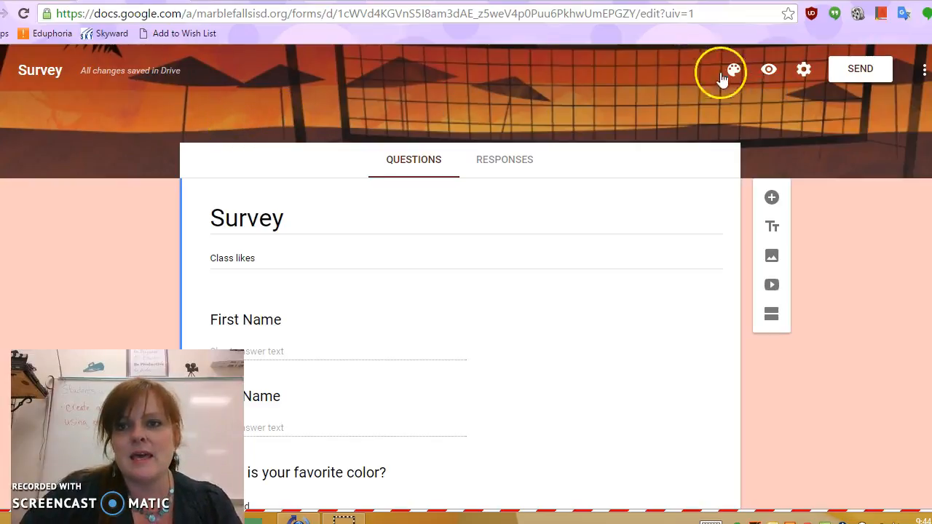
{"action": "left_click", "coordinate": [802, 73]}
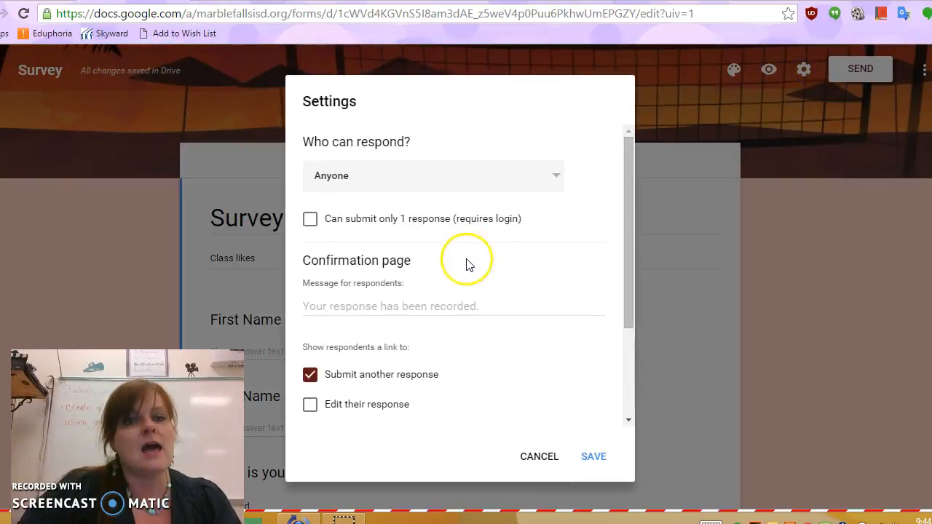
{"action": "left_click", "coordinate": [553, 179]}
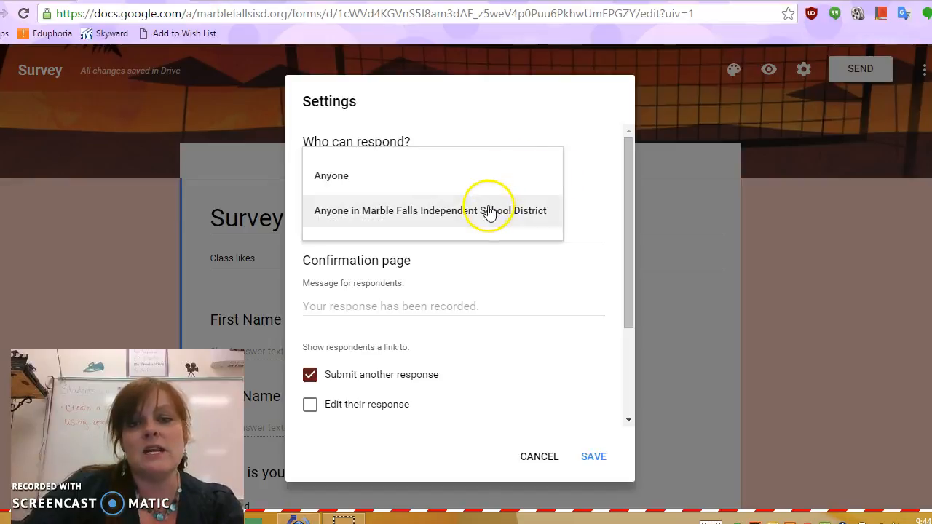
{"action": "left_click", "coordinate": [509, 177]}
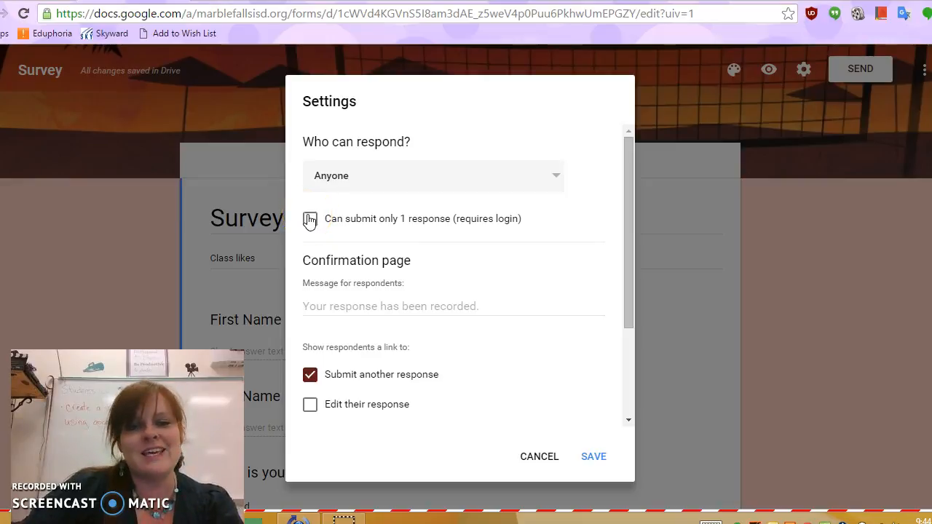
{"action": "scroll", "coordinate": [436, 310], "scroll_direction": "down", "scroll_amount": 1}
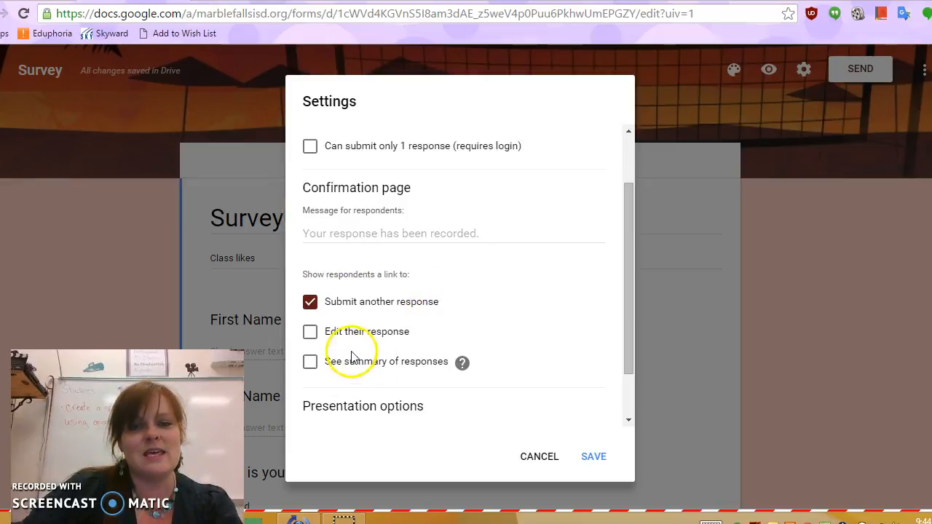
{"action": "scroll", "coordinate": [352, 356], "scroll_direction": "down", "scroll_amount": 1}
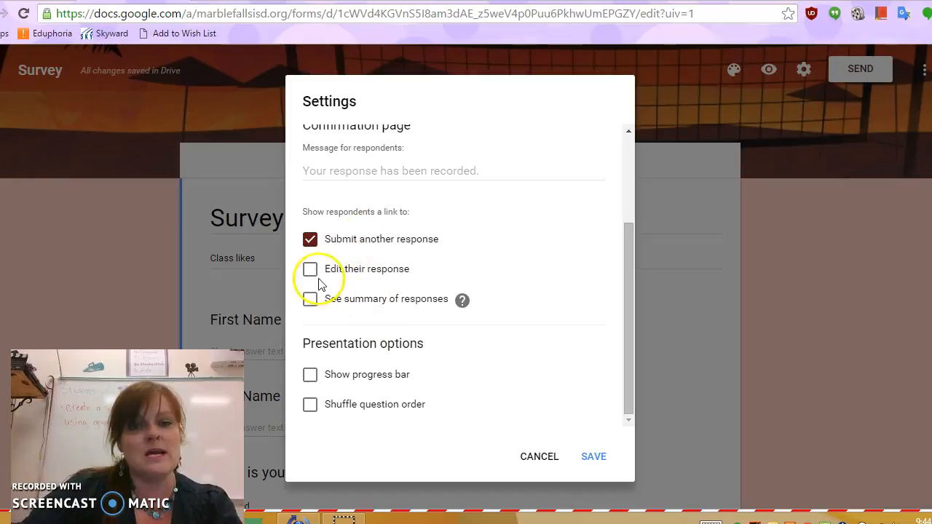
{"action": "left_click", "coordinate": [311, 240]}
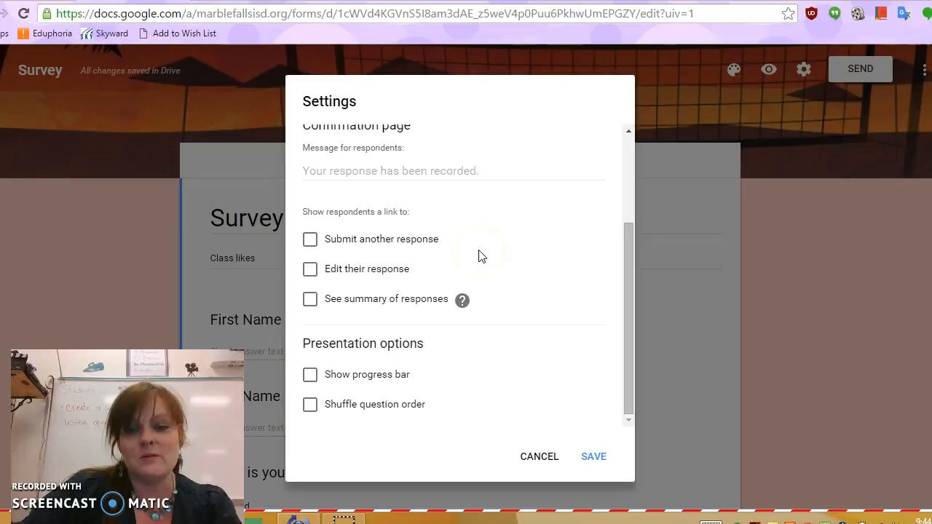
{"action": "left_click", "coordinate": [505, 267]}
Step: Restrict responses to anyone in Marble Falls Independent School District, turn on automatic collection of respondents' usernames, and save the settings
{"action": "scroll", "coordinate": [506, 267], "scroll_direction": "up", "scroll_amount": 2}
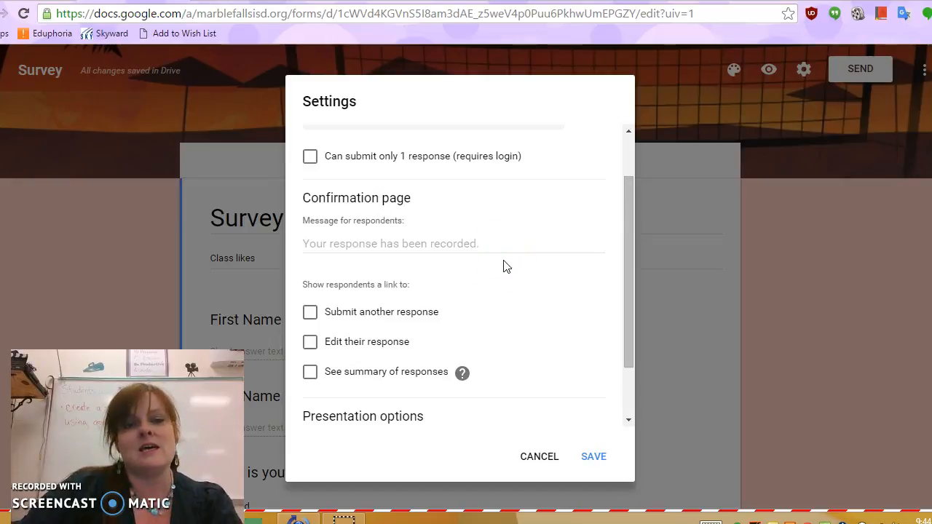
{"action": "left_click", "coordinate": [533, 175]}
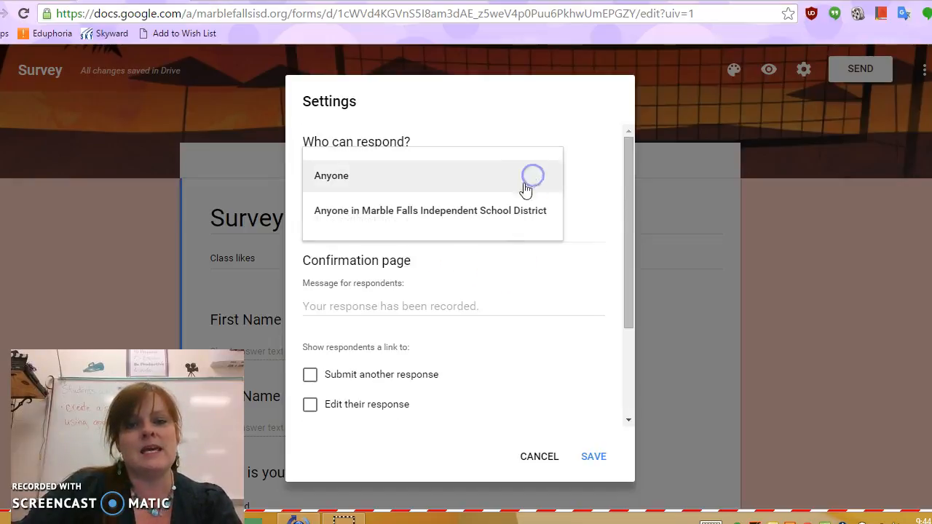
{"action": "left_click", "coordinate": [491, 221]}
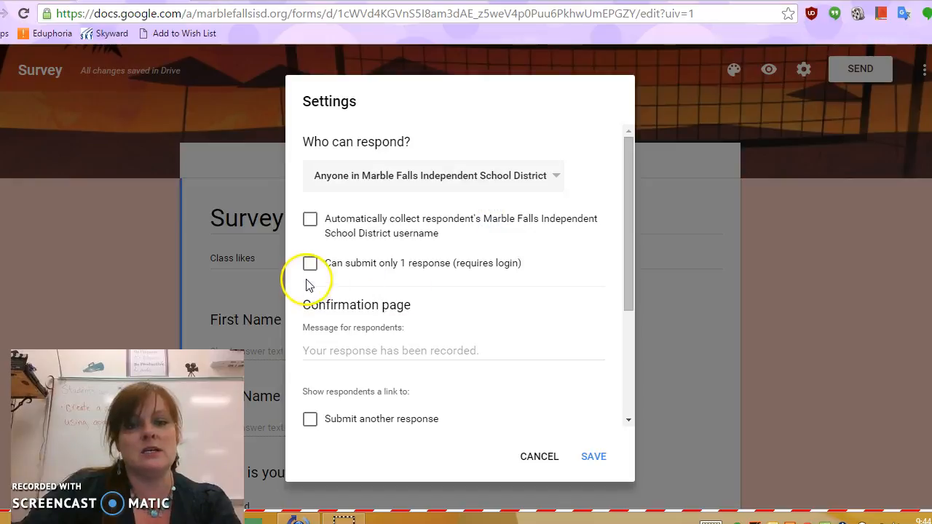
{"action": "left_click", "coordinate": [309, 222]}
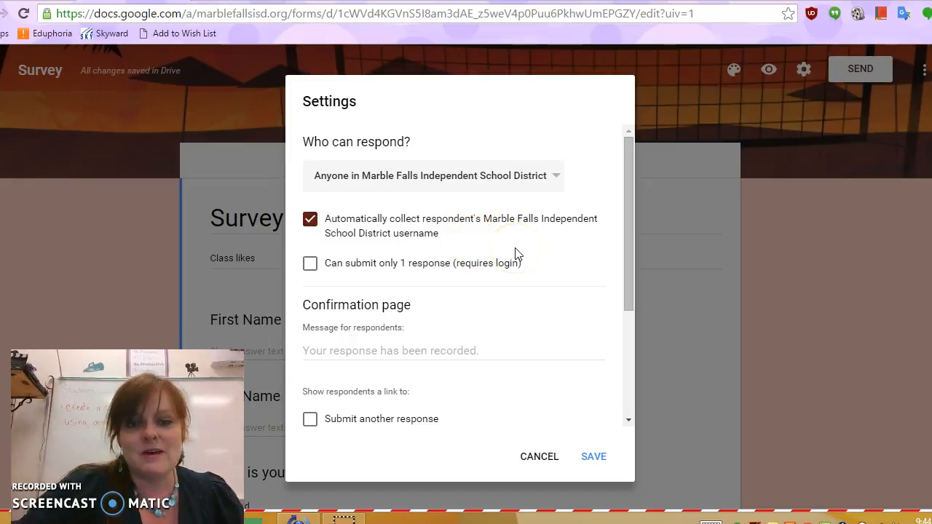
{"action": "left_click_drag", "start_coordinate": [632, 202], "coordinate": [630, 354]}
{"action": "left_click", "coordinate": [593, 456]}
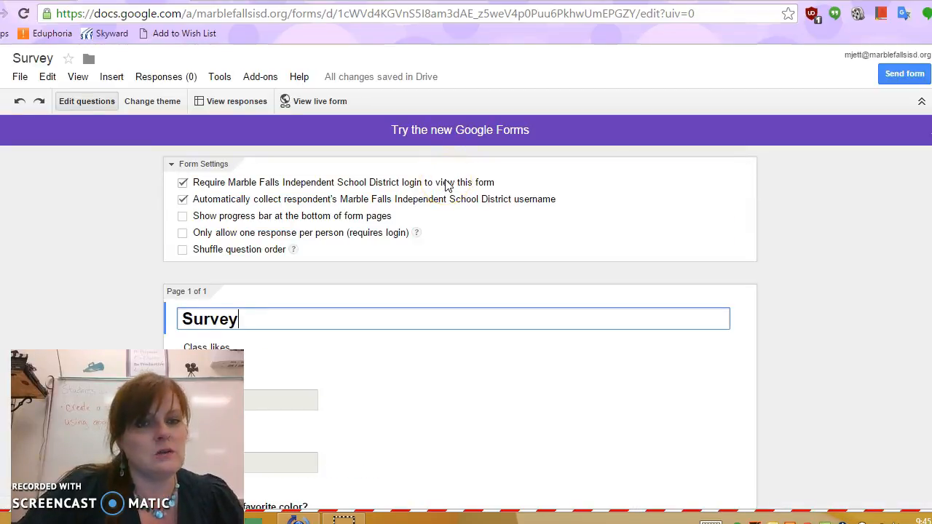
Step: Look at the survey's response spreadsheet from the old editor, and return to the new Google Forms editor
{"action": "left_click", "coordinate": [228, 104]}
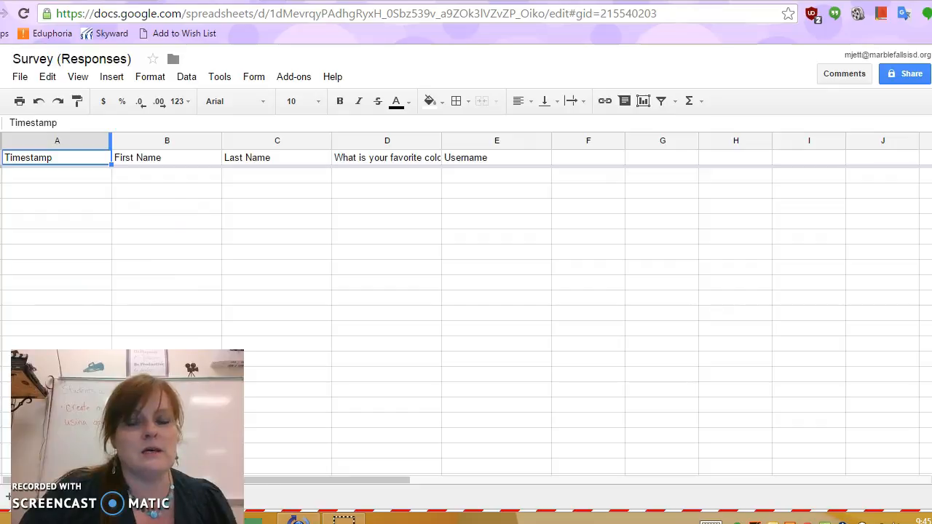
{"action": "left_click", "coordinate": [248, 1]}
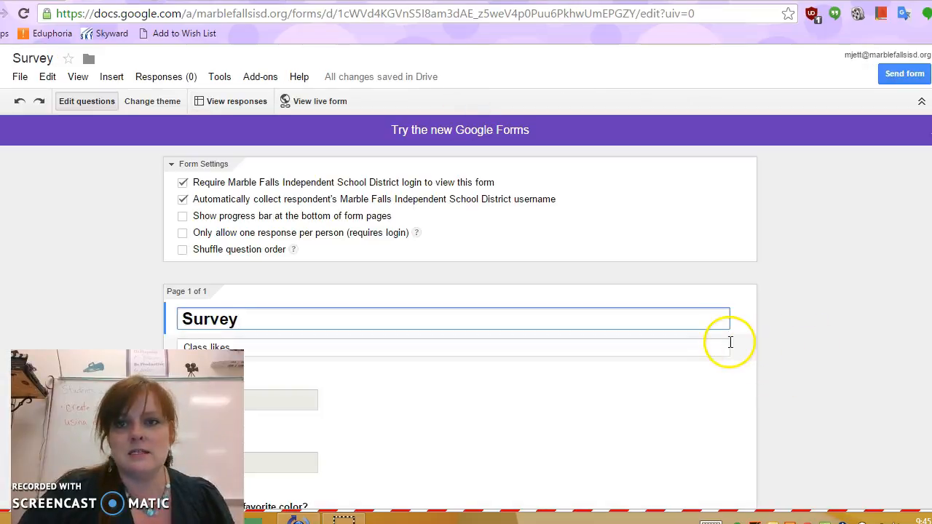
{"action": "left_click", "coordinate": [459, 134]}
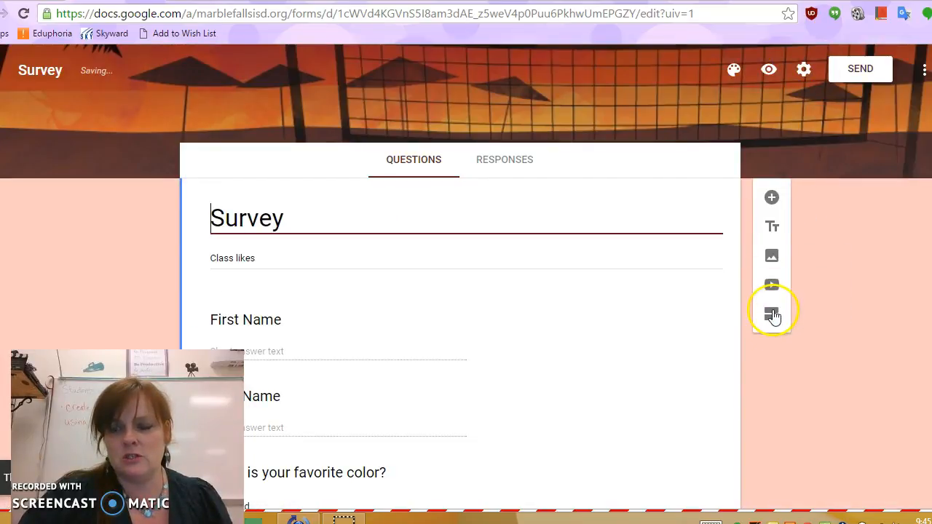
Step: Review the form's saved settings without changing them, and look over the additional form options such as copying, printing and add-ons
{"action": "left_click", "coordinate": [802, 71]}
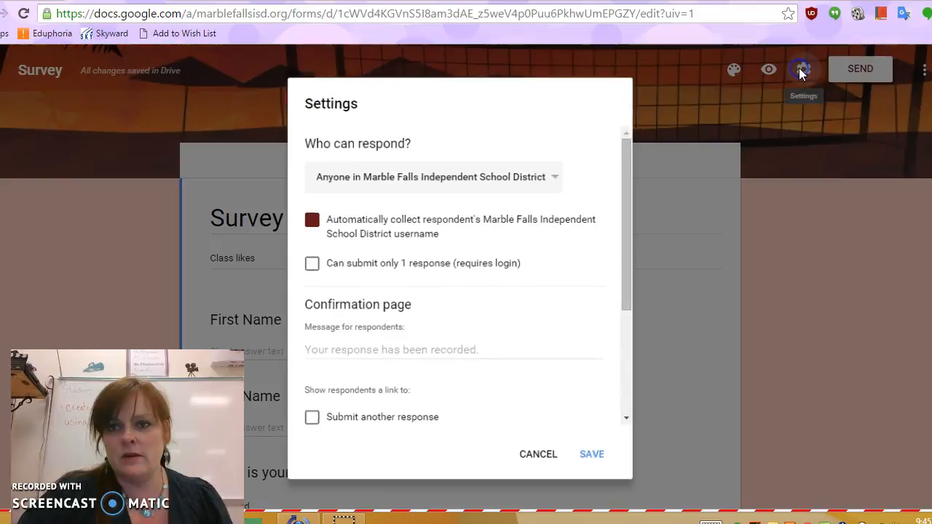
{"action": "left_click", "coordinate": [538, 459]}
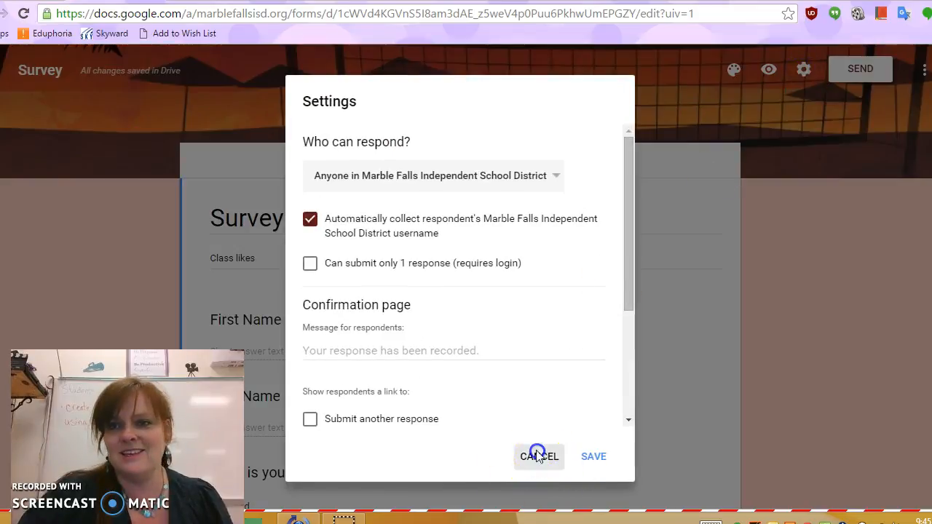
{"action": "left_click", "coordinate": [922, 73]}
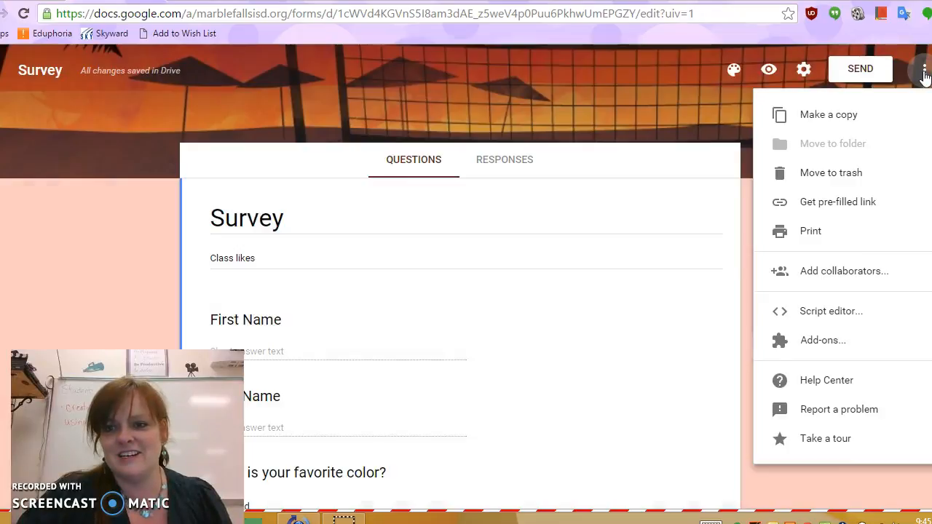
{"action": "left_click", "coordinate": [923, 72]}
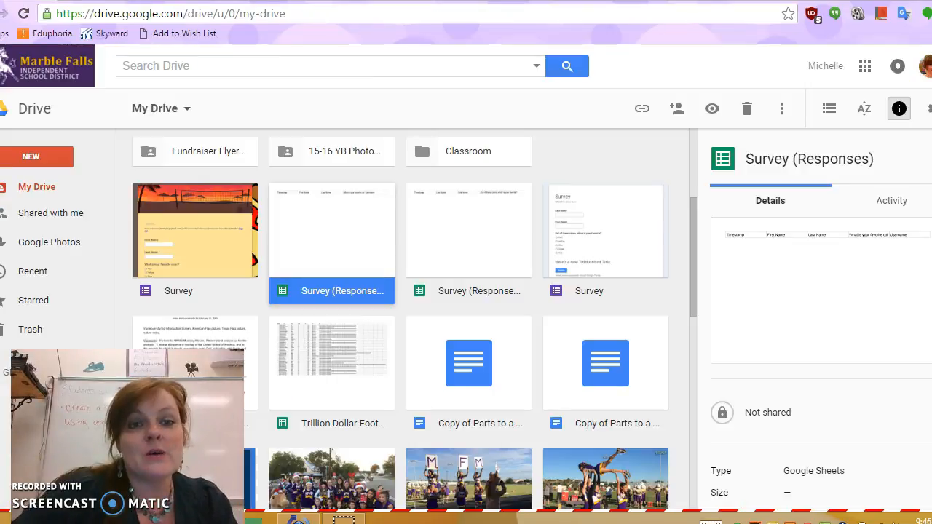
Step: In Google Drive, open the Survey (Responses) spreadsheet located next to the themed survey form
{"action": "left_click", "coordinate": [338, 261]}
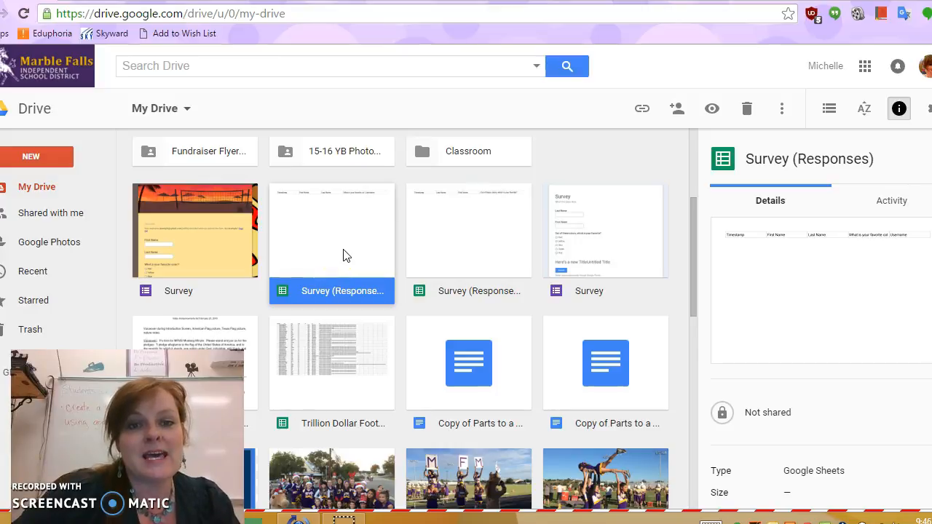
{"action": "double_click", "coordinate": [344, 251]}
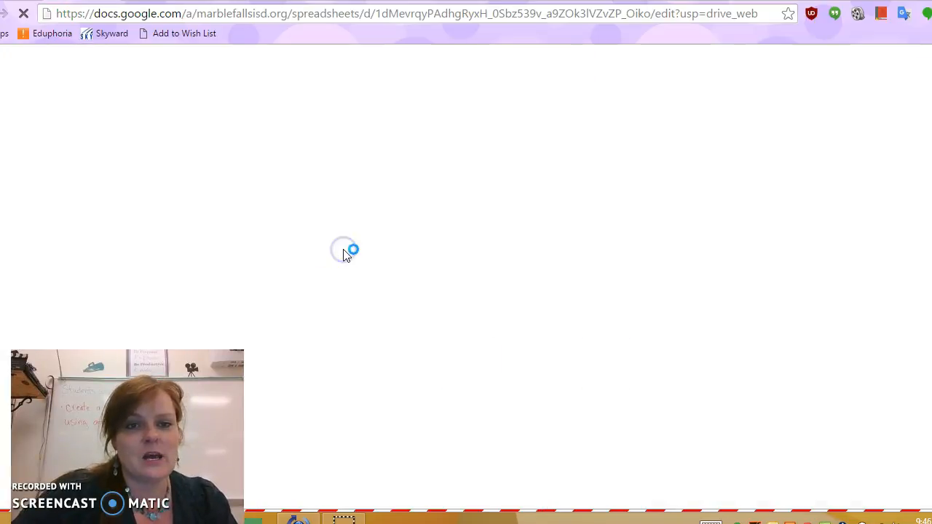